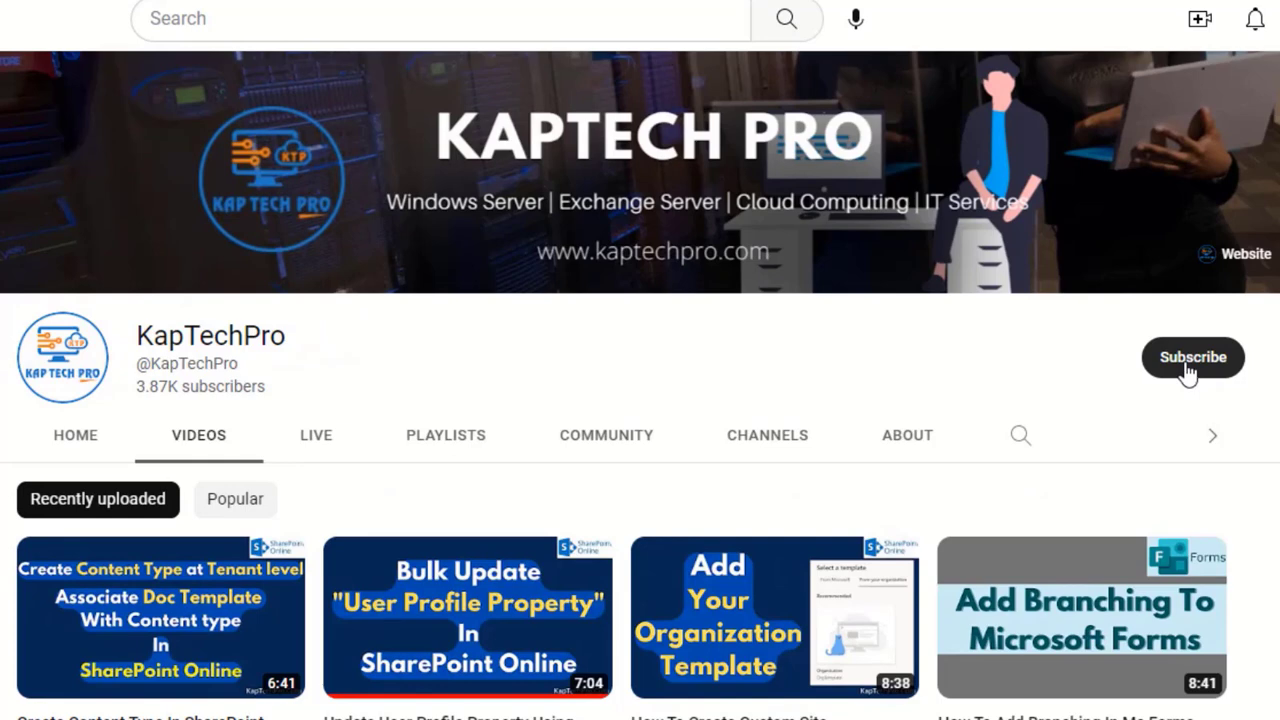
Subscribe to KapTechPro on YouTube and set its notifications to All
left_click(1189, 370)
left_click(1196, 369)
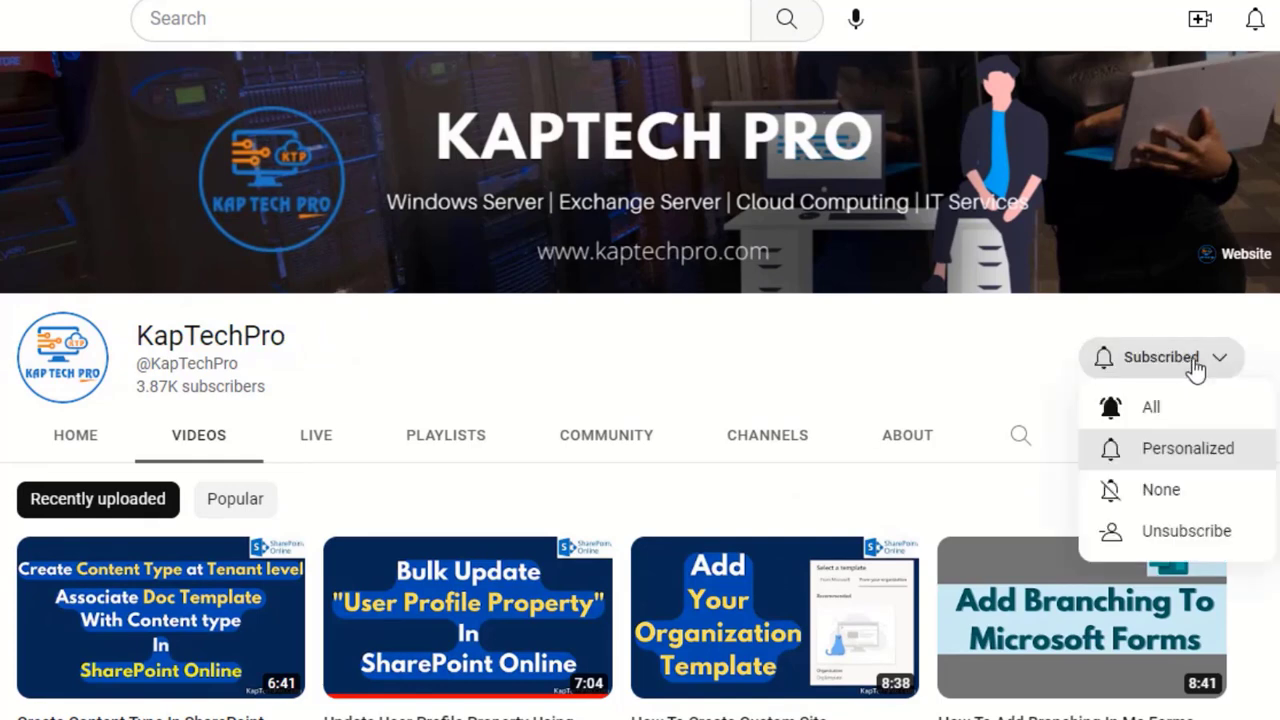
left_click(1152, 409)
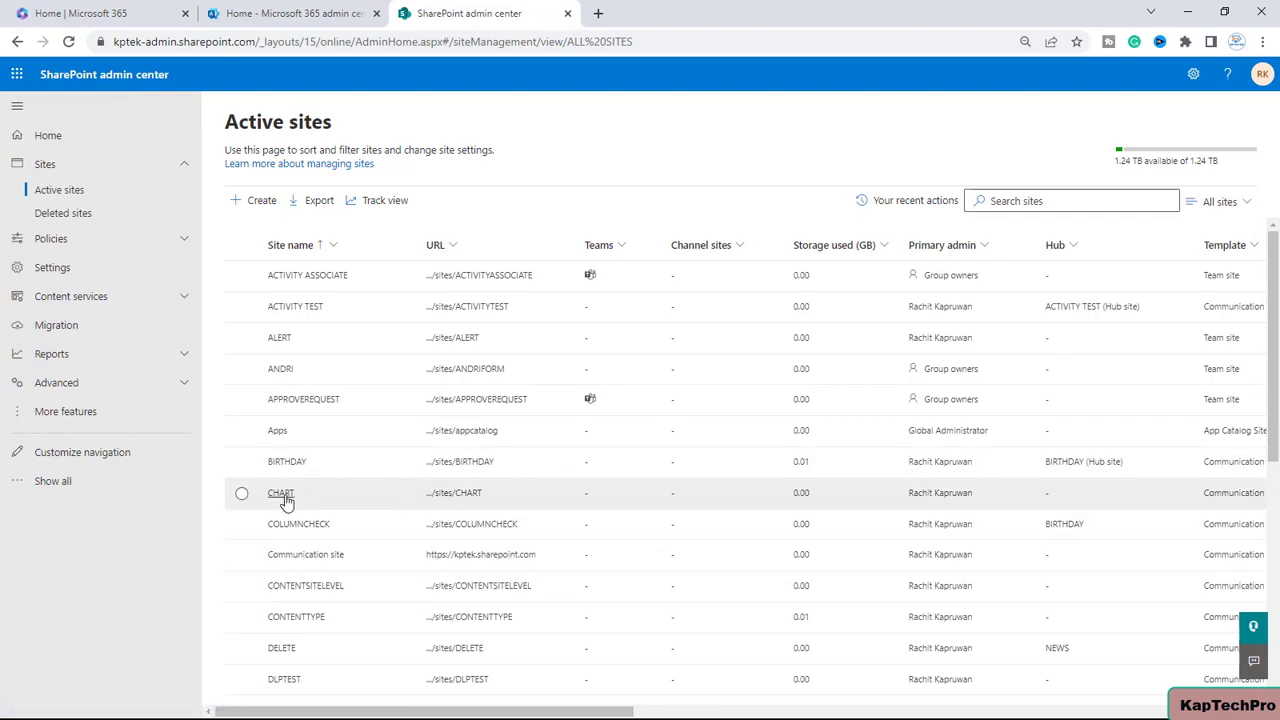
Open the CHART site in a new tab, dismiss Start designing, and go to Site contents
left_click(453, 495)
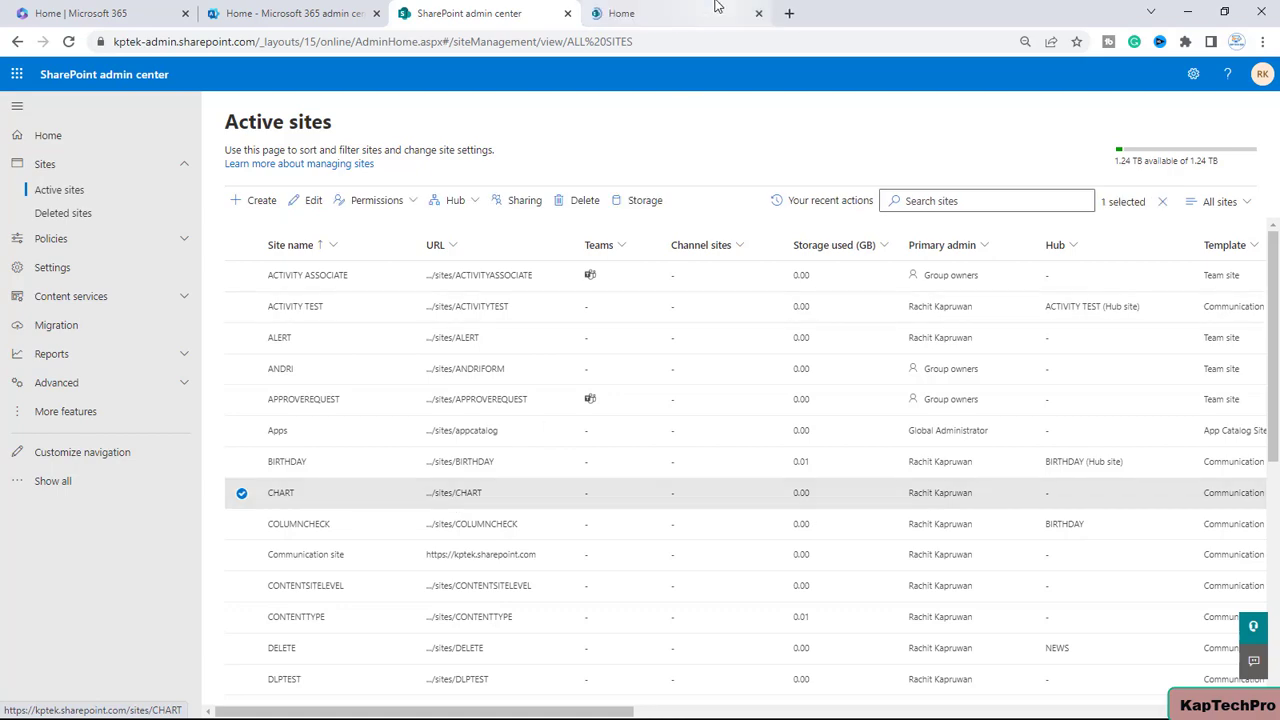
left_click(714, 6)
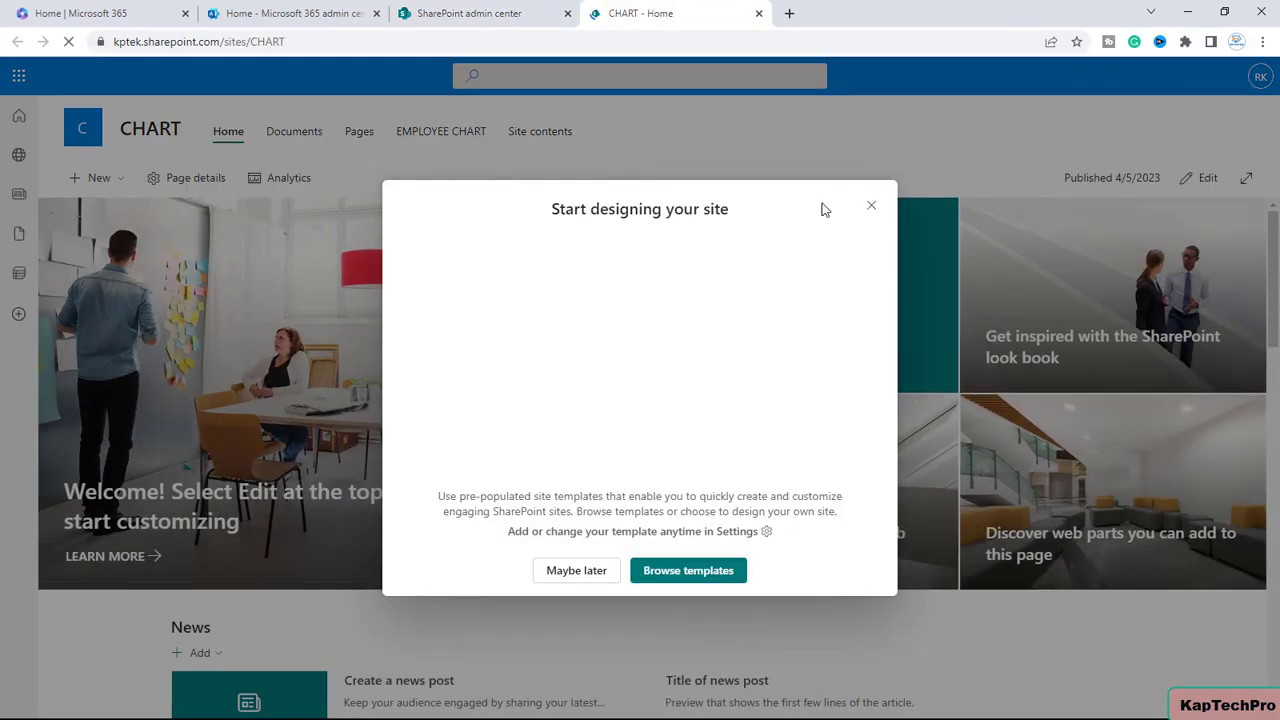
left_click(868, 209)
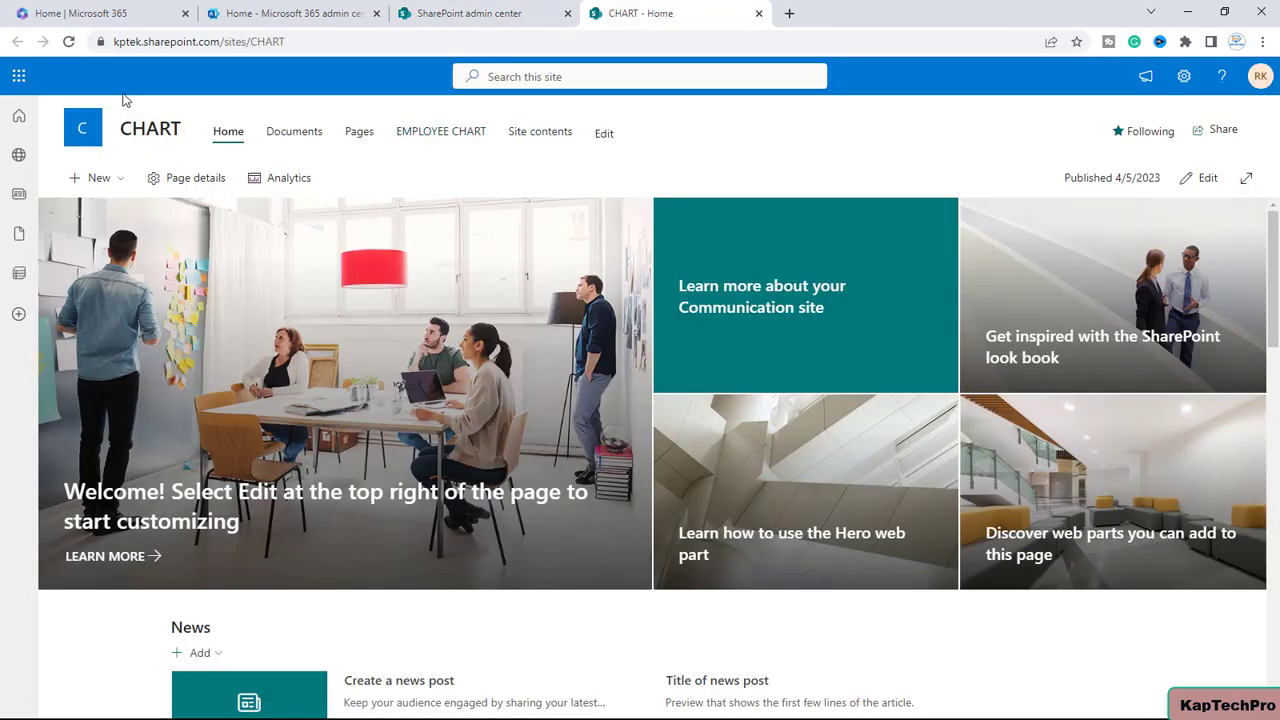
left_click(560, 132)
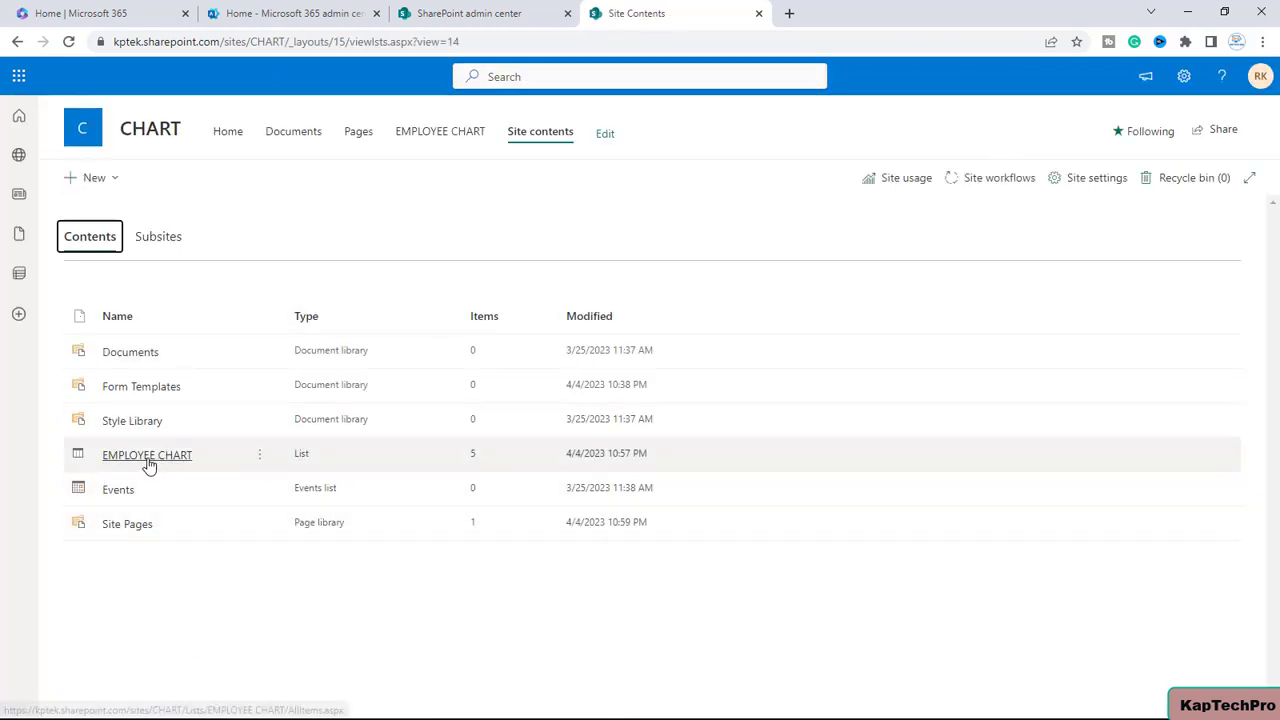
Review the five entries in the EMPLOYEE CHART list, then return to the CHART Home page
left_click(179, 467)
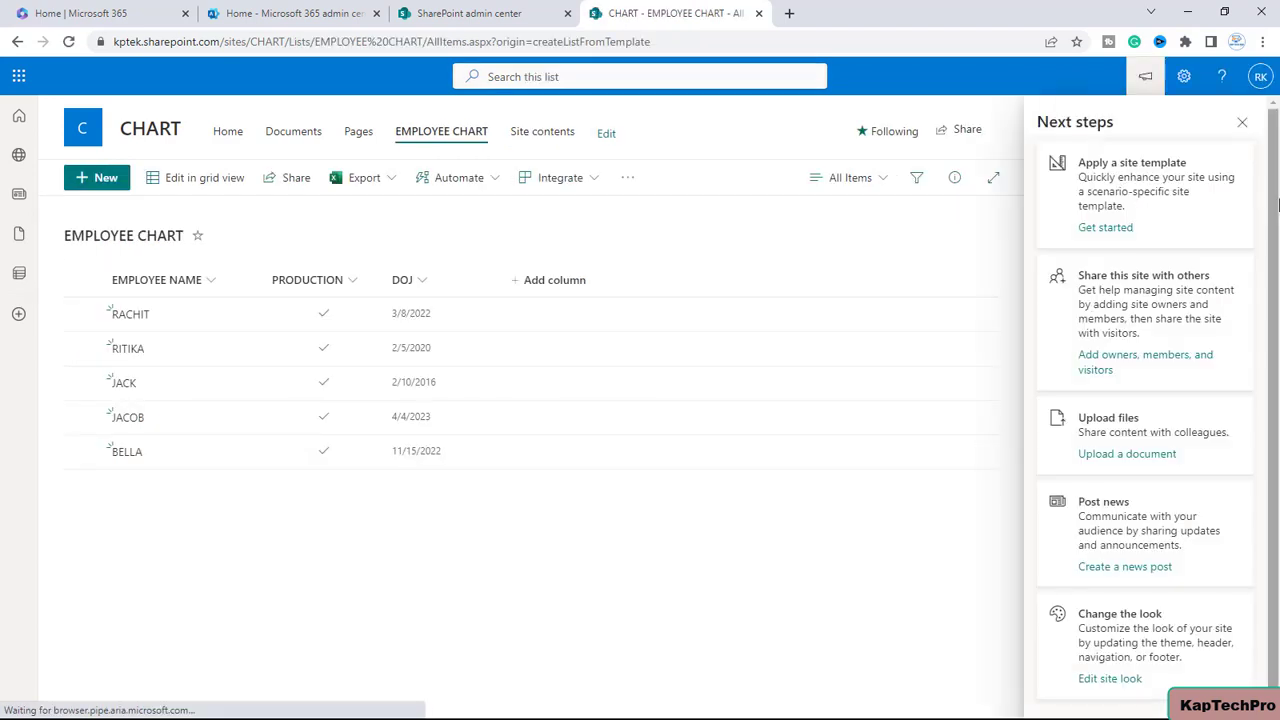
left_click(1242, 124)
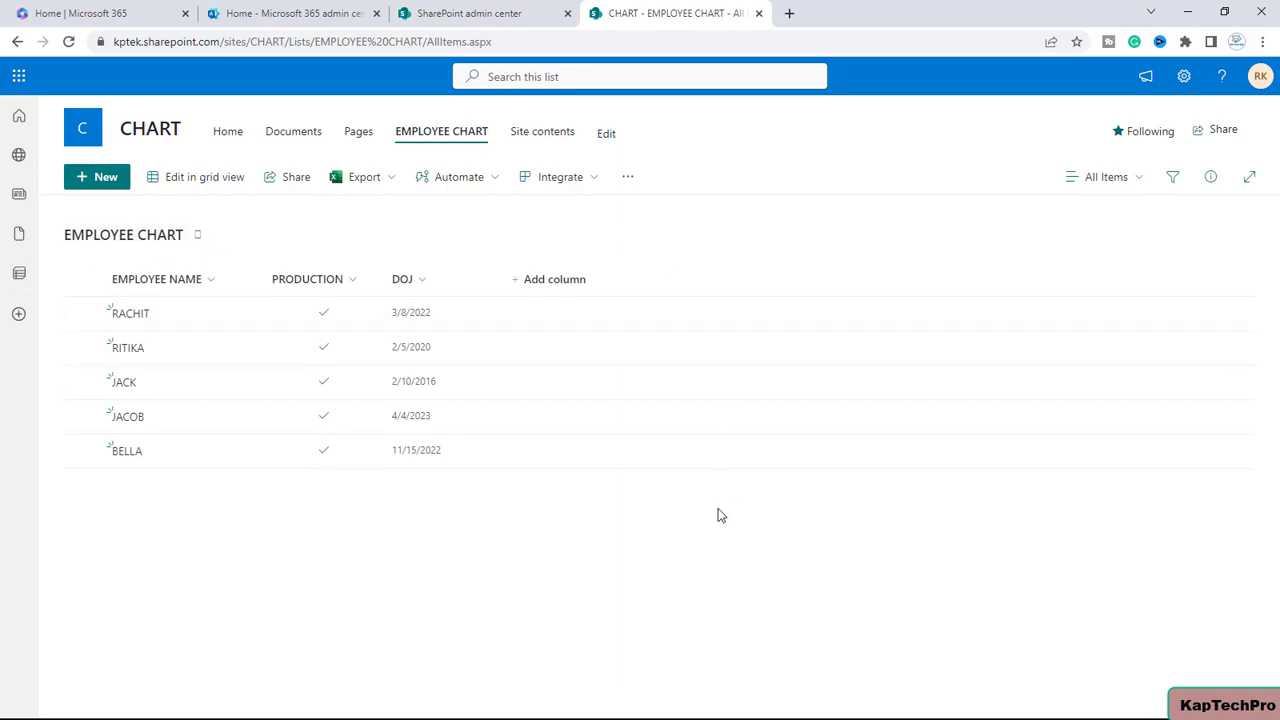
left_click(230, 134)
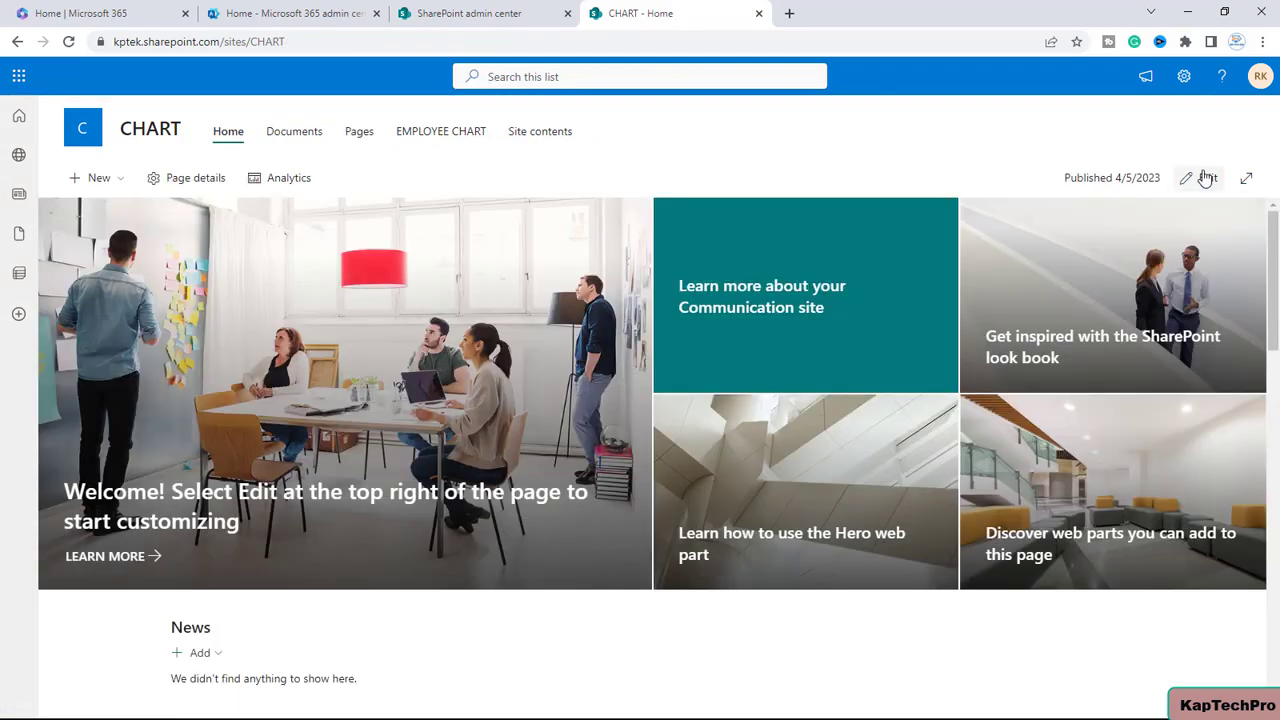
Edit the CHART Home page and insert a Quick chart web part below the hero, searching 'cha'
left_click(1207, 178)
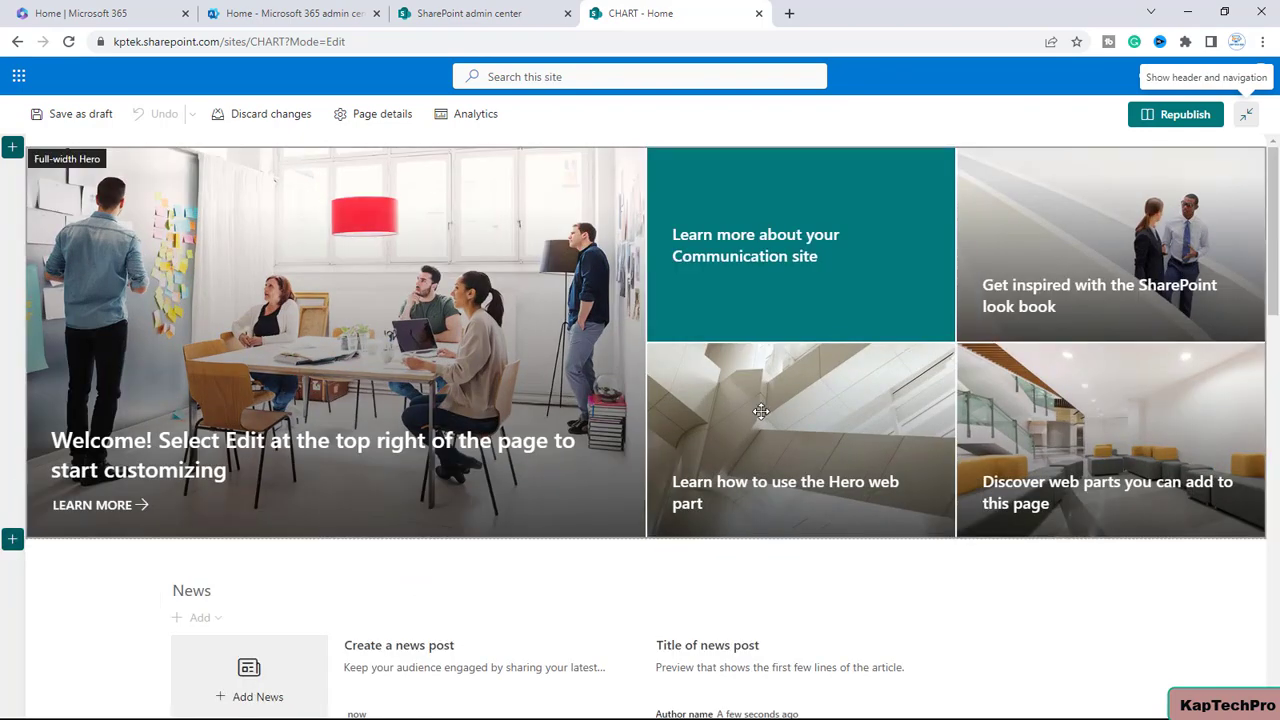
scroll(760, 411, "down", 2)
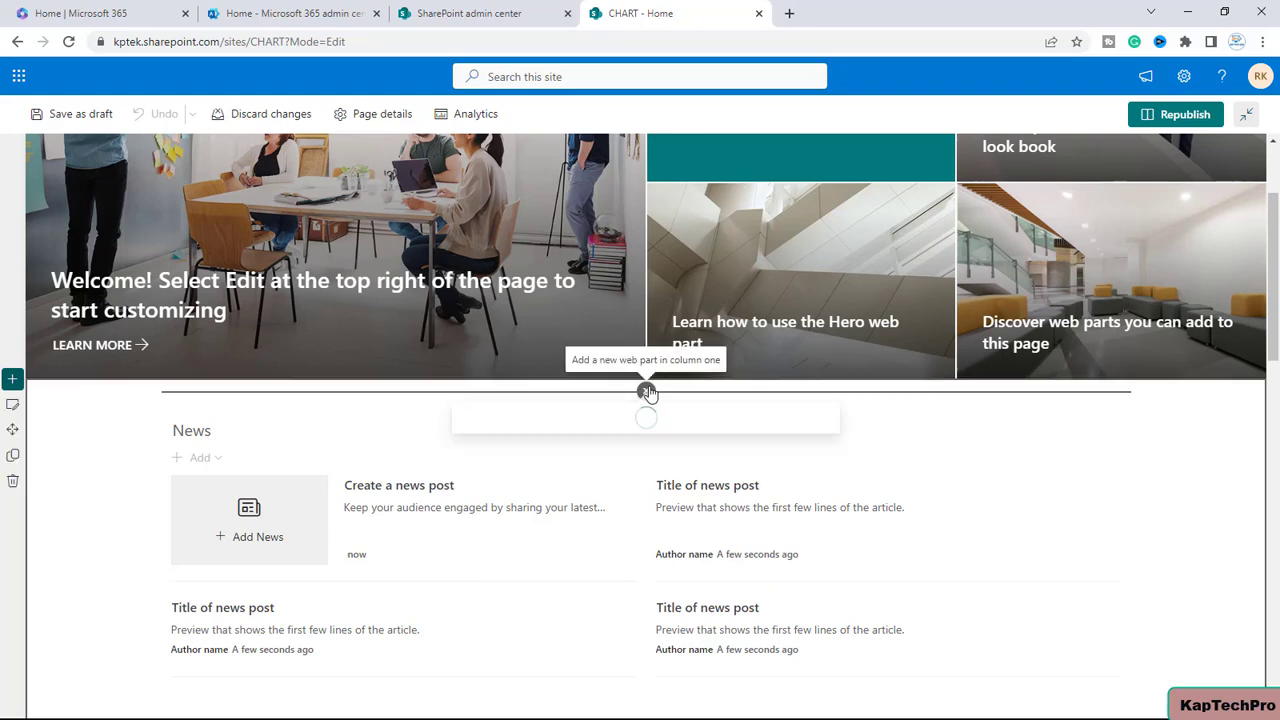
left_click(646, 391)
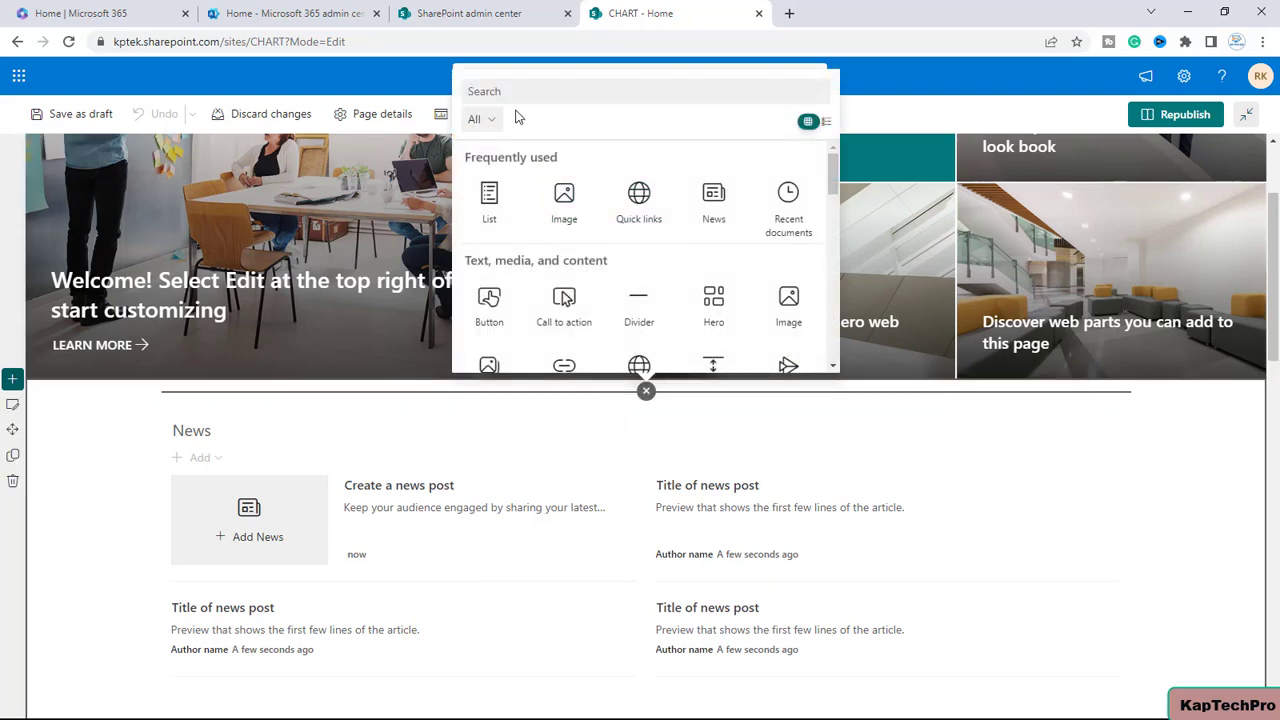
type("cha")
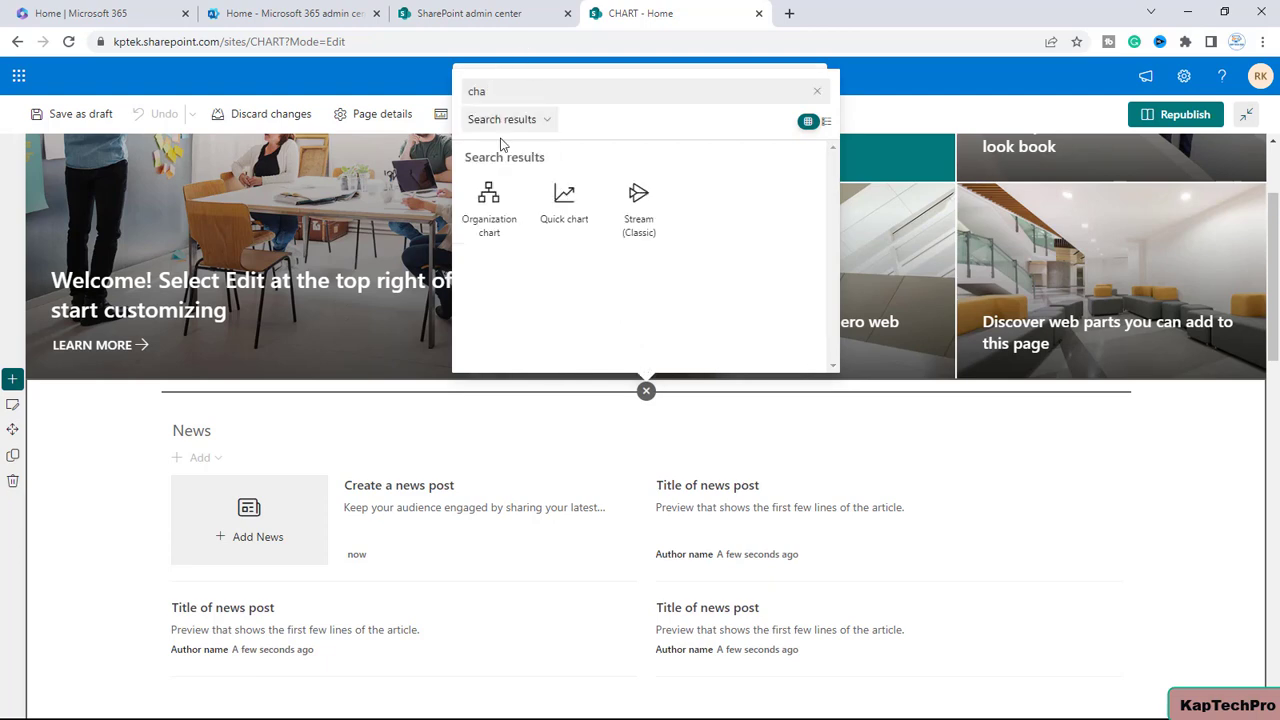
left_click(563, 213)
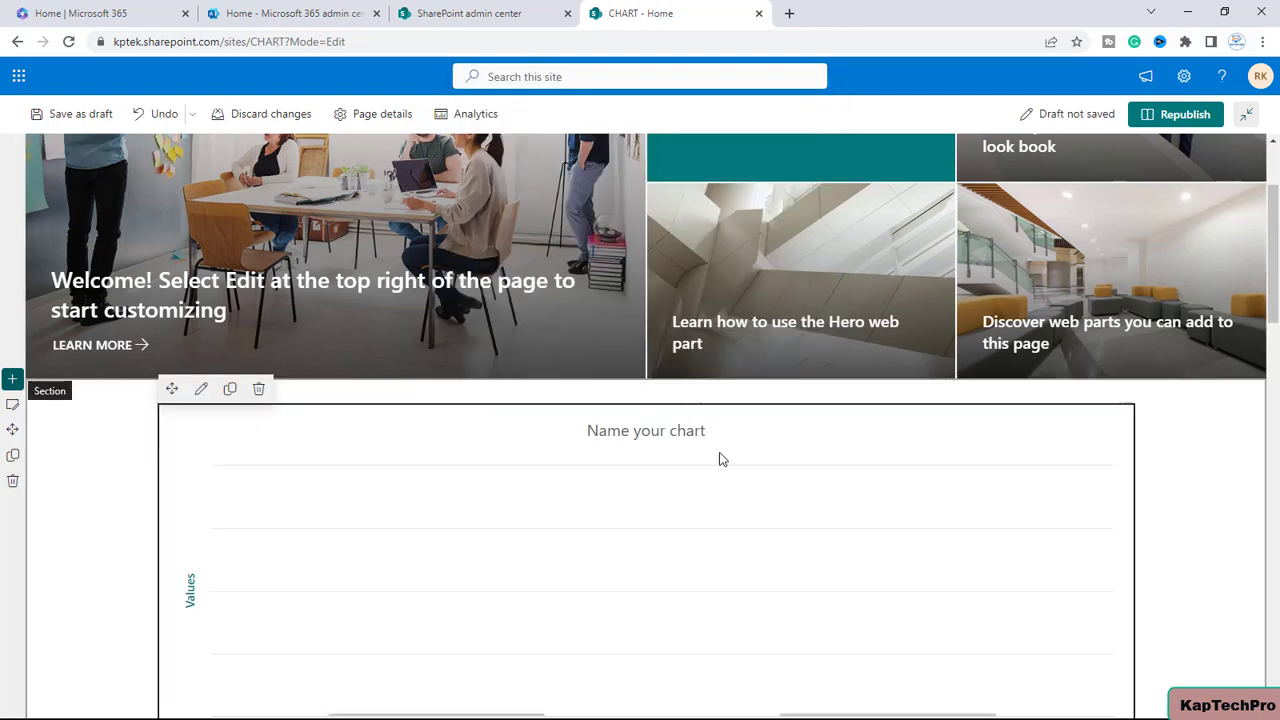
scroll(495, 535, "down", 1)
scroll(495, 536, "down", 1)
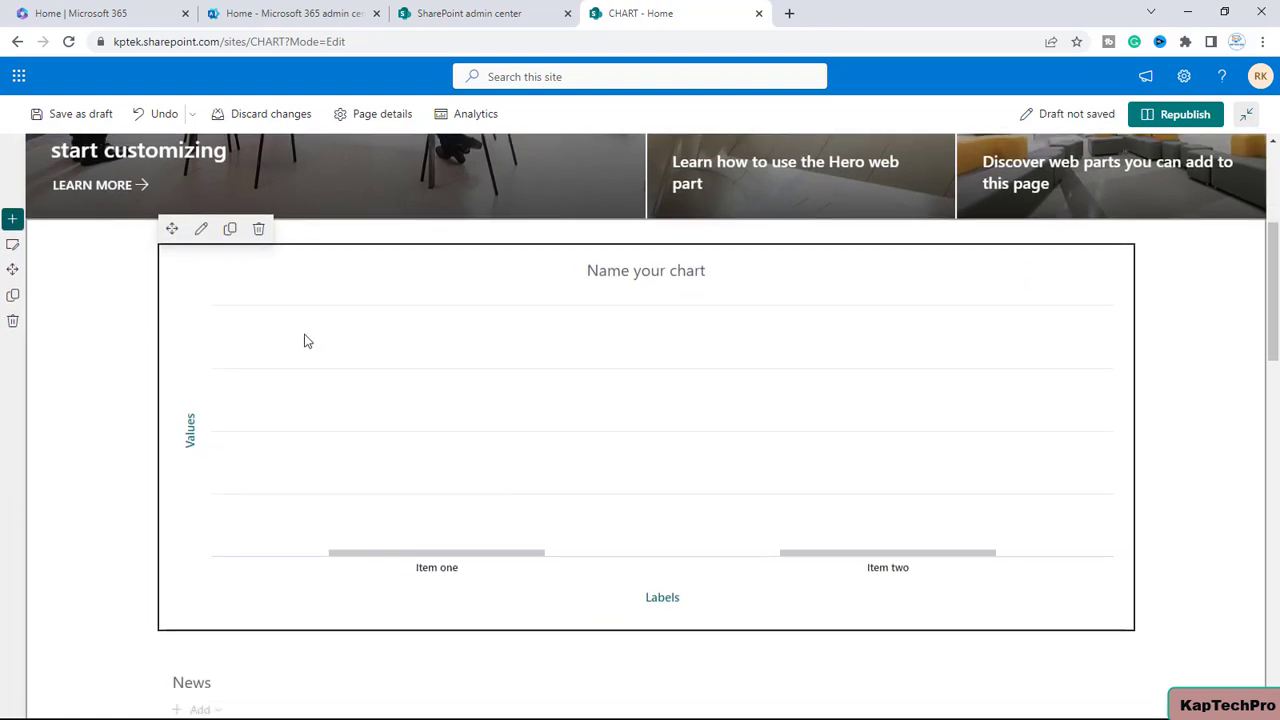
Keep the Quick chart as a Column chart after previewing it as a Pie chart
left_click(200, 230)
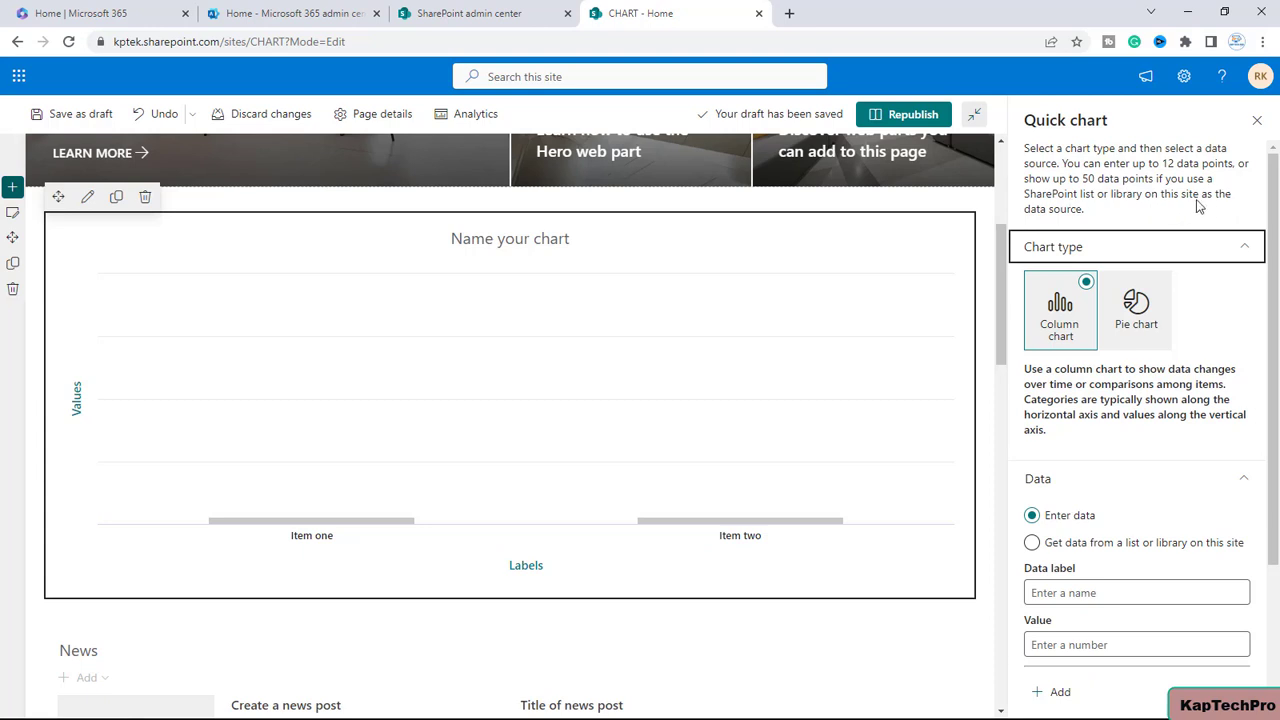
left_click(1214, 251)
left_click(1195, 253)
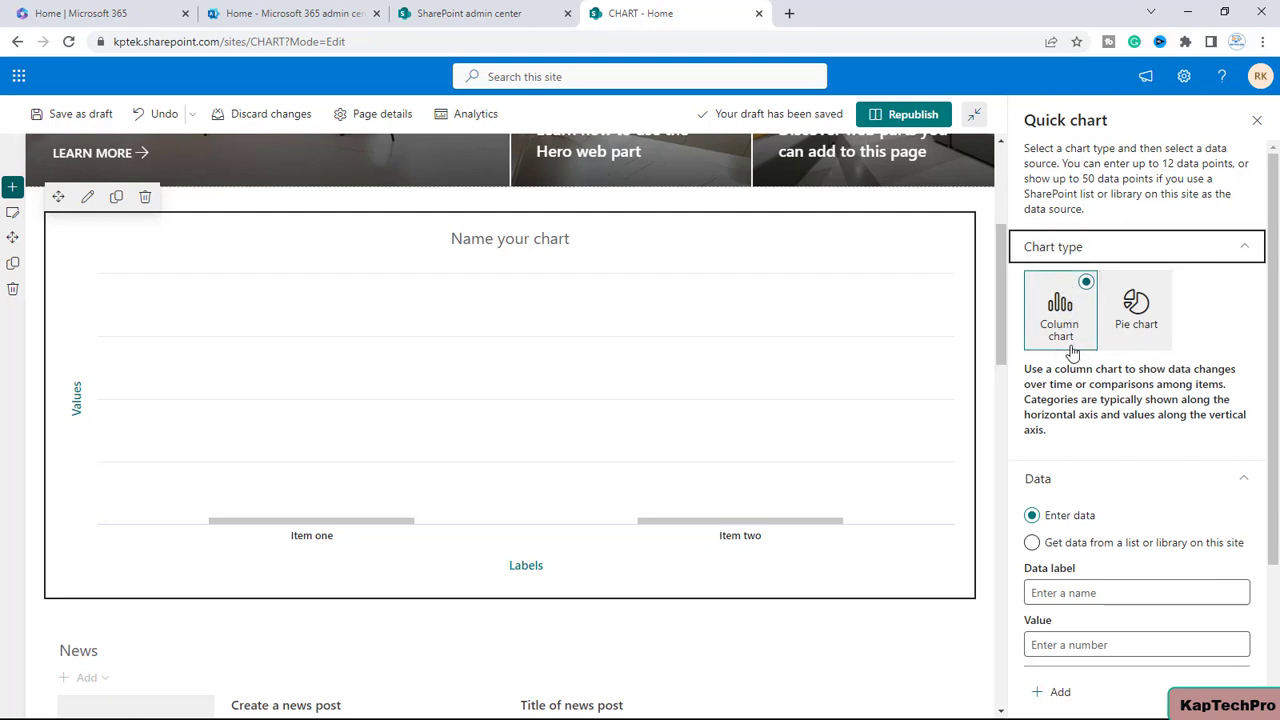
left_click(1158, 332)
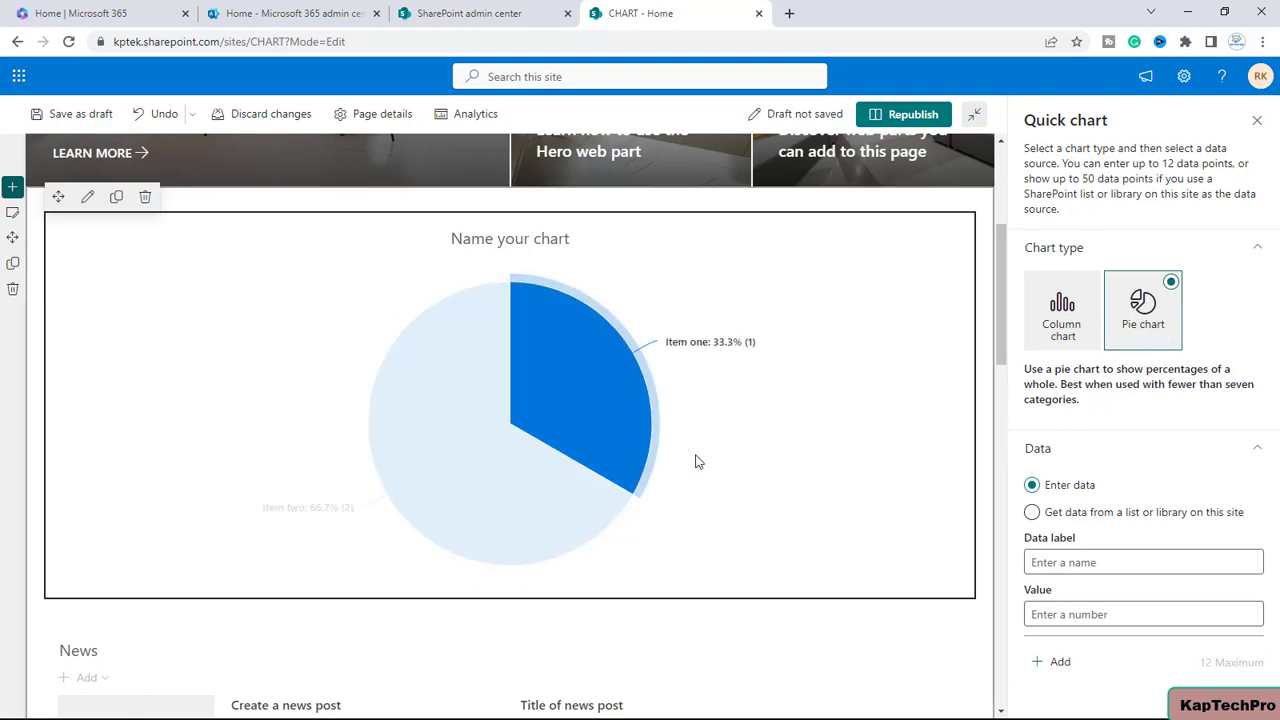
left_click(1058, 312)
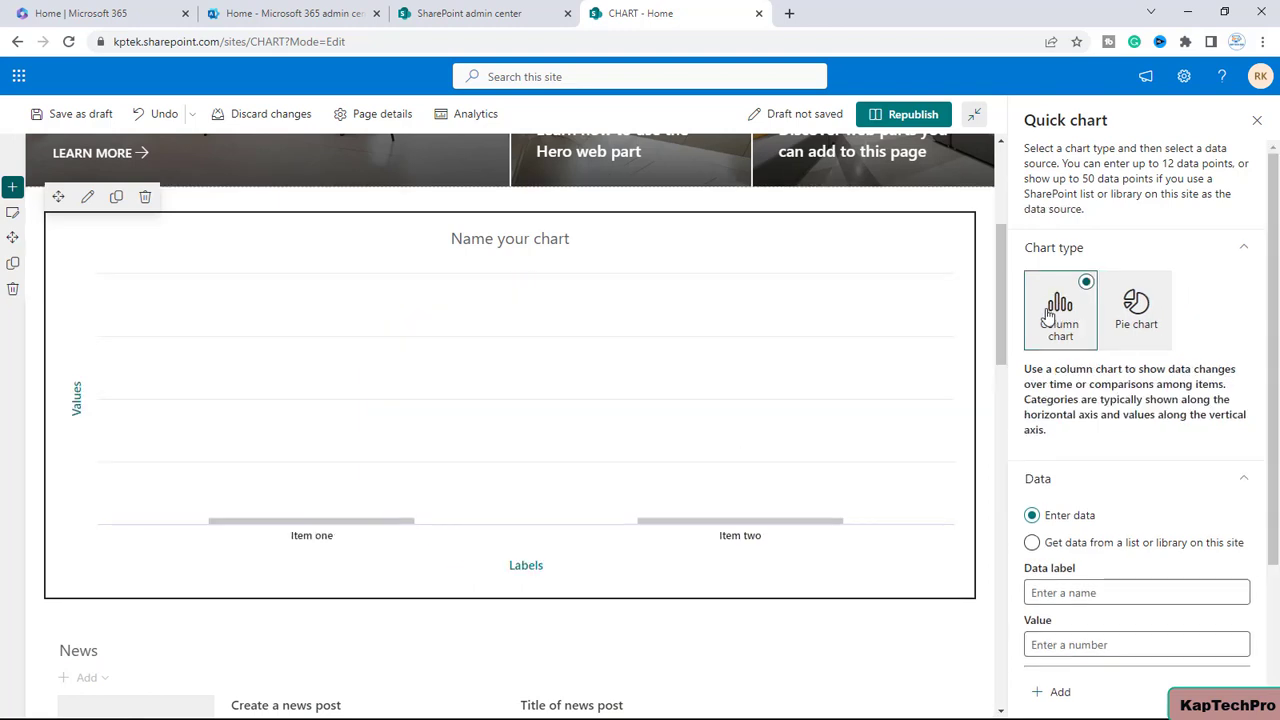
Set the chart's data source to a list or library and republish the Home page
scroll(1144, 422, "down", 1)
scroll(1144, 422, "down", 2)
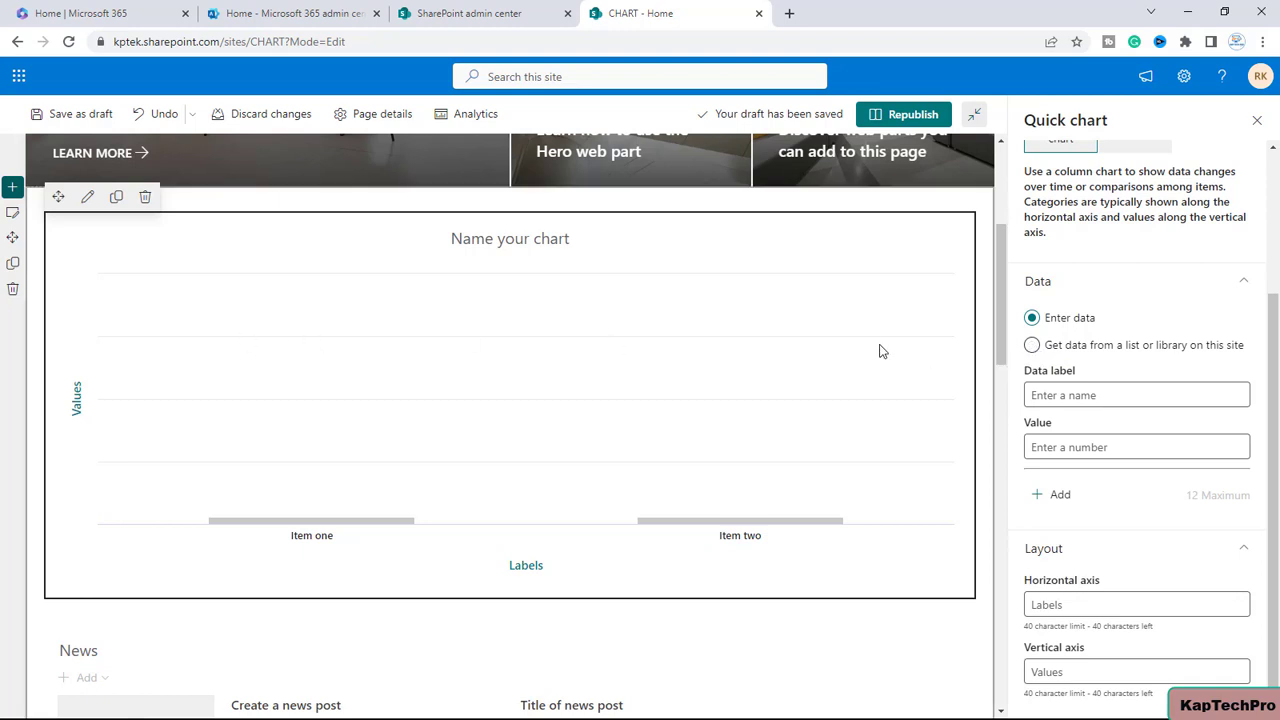
left_click(1032, 346)
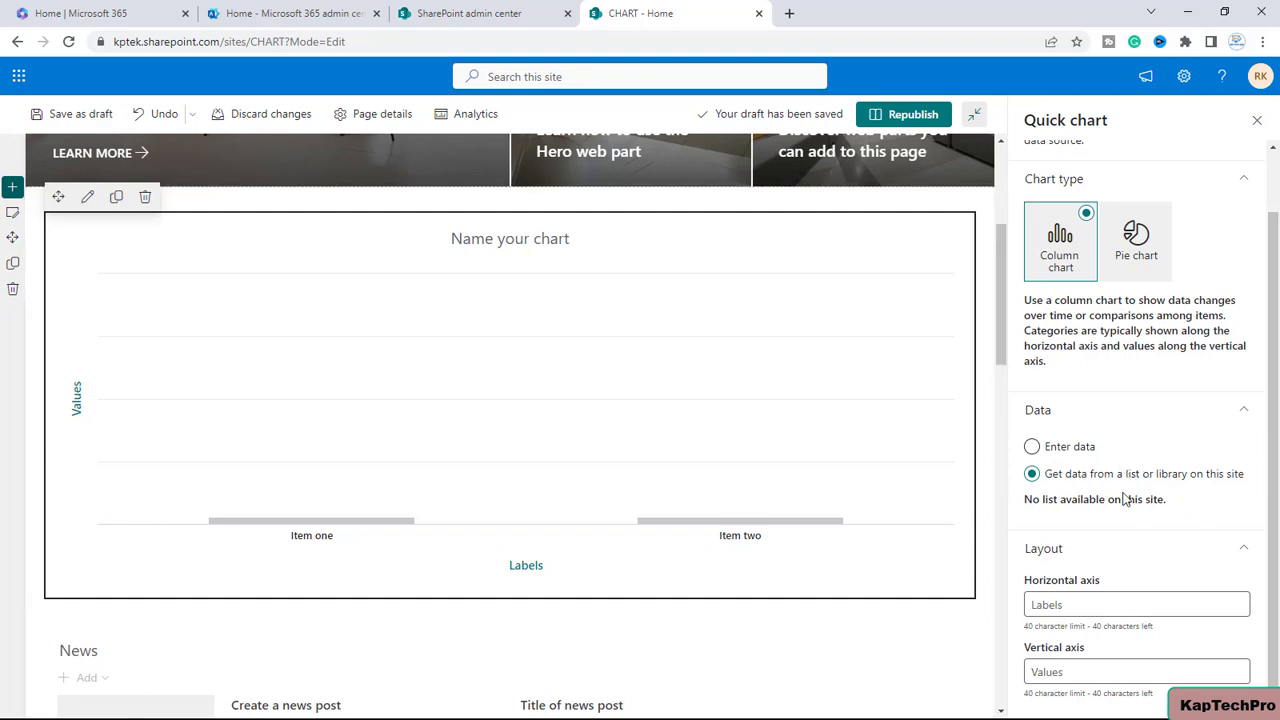
left_click(909, 120)
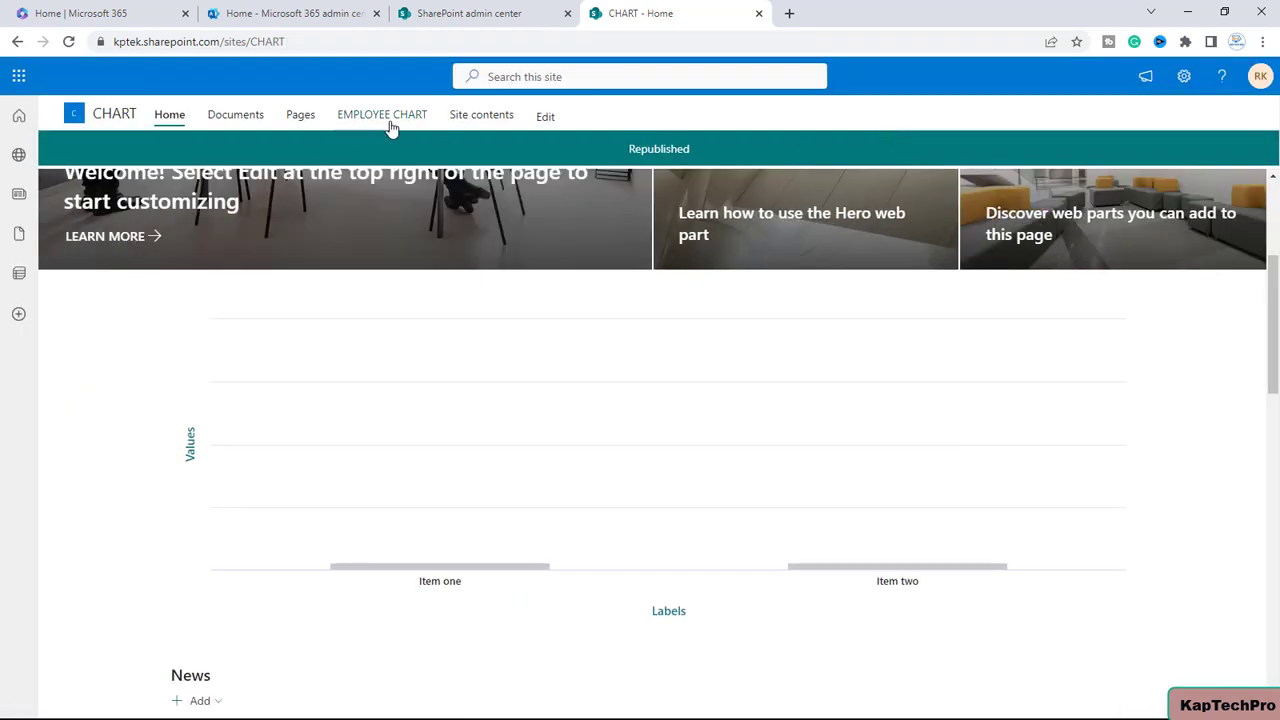
Go to the EMPLOYEE CHART list from the site navigation
left_click(389, 121)
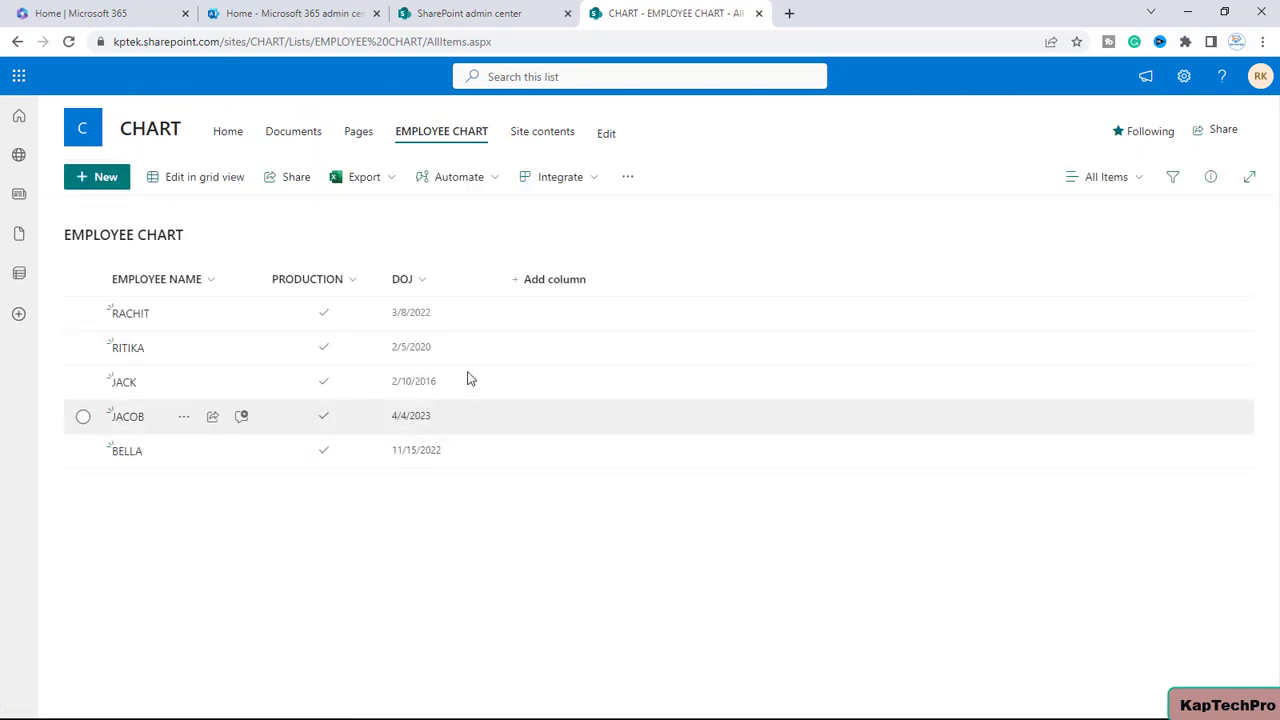
Add a CTC currency column in India format, then start entering CTC amounts in grid view
left_click(572, 285)
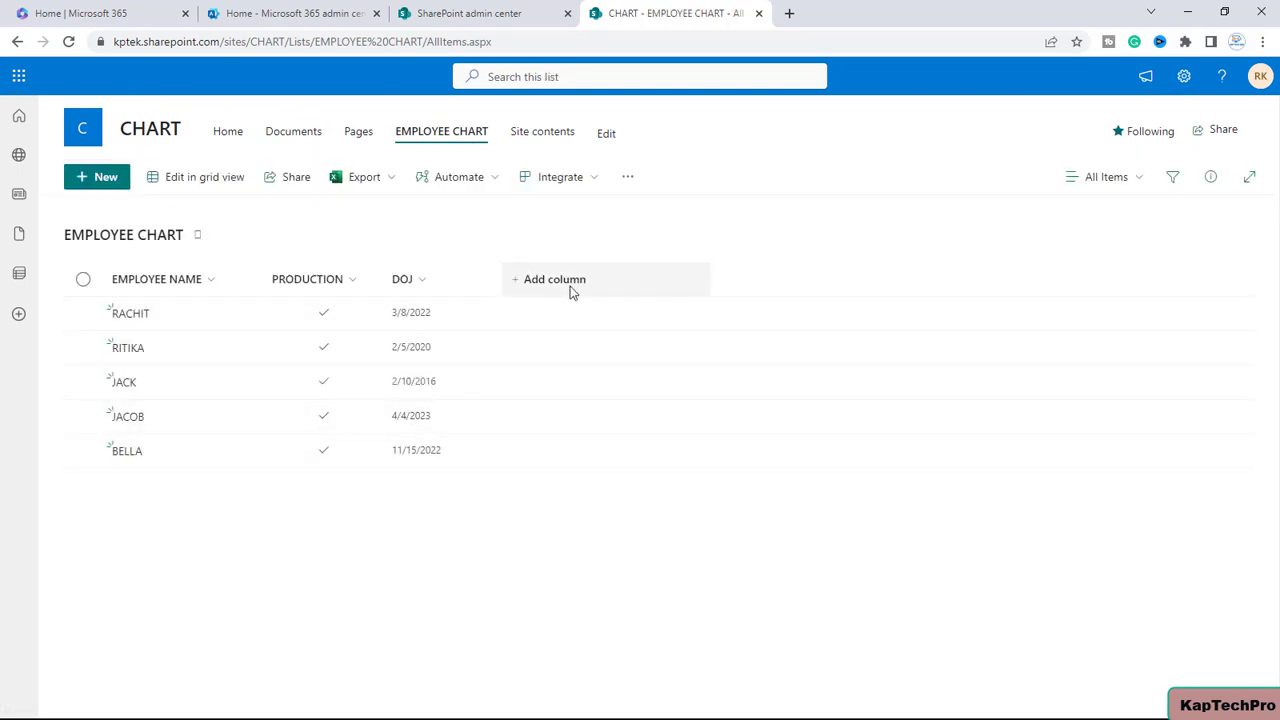
scroll(855, 440, "down", 3)
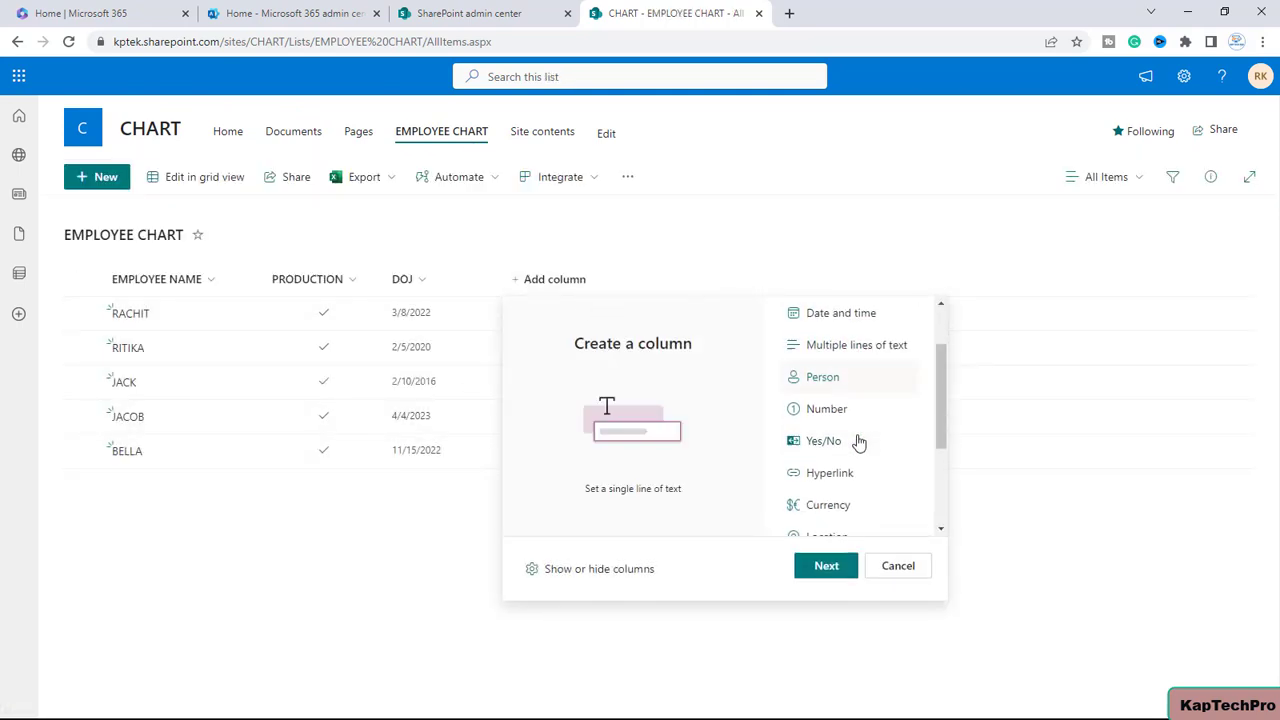
left_click(845, 437)
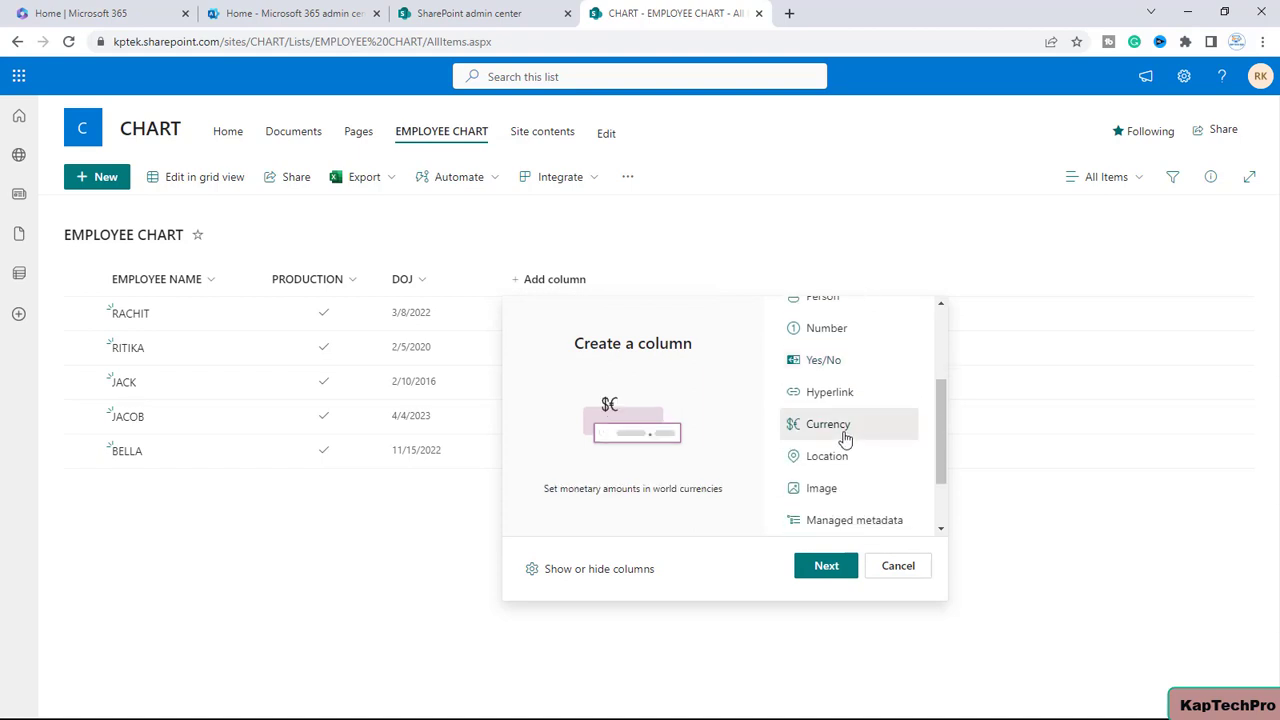
left_click(829, 568)
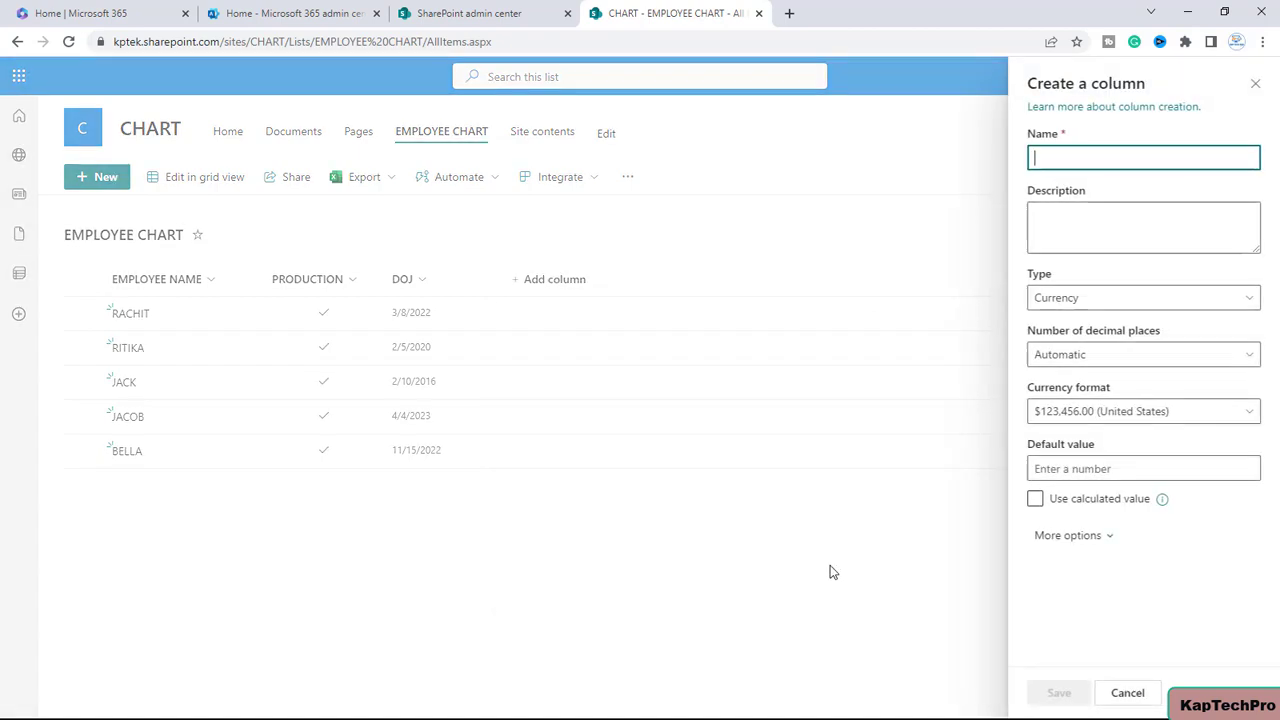
type("CTC")
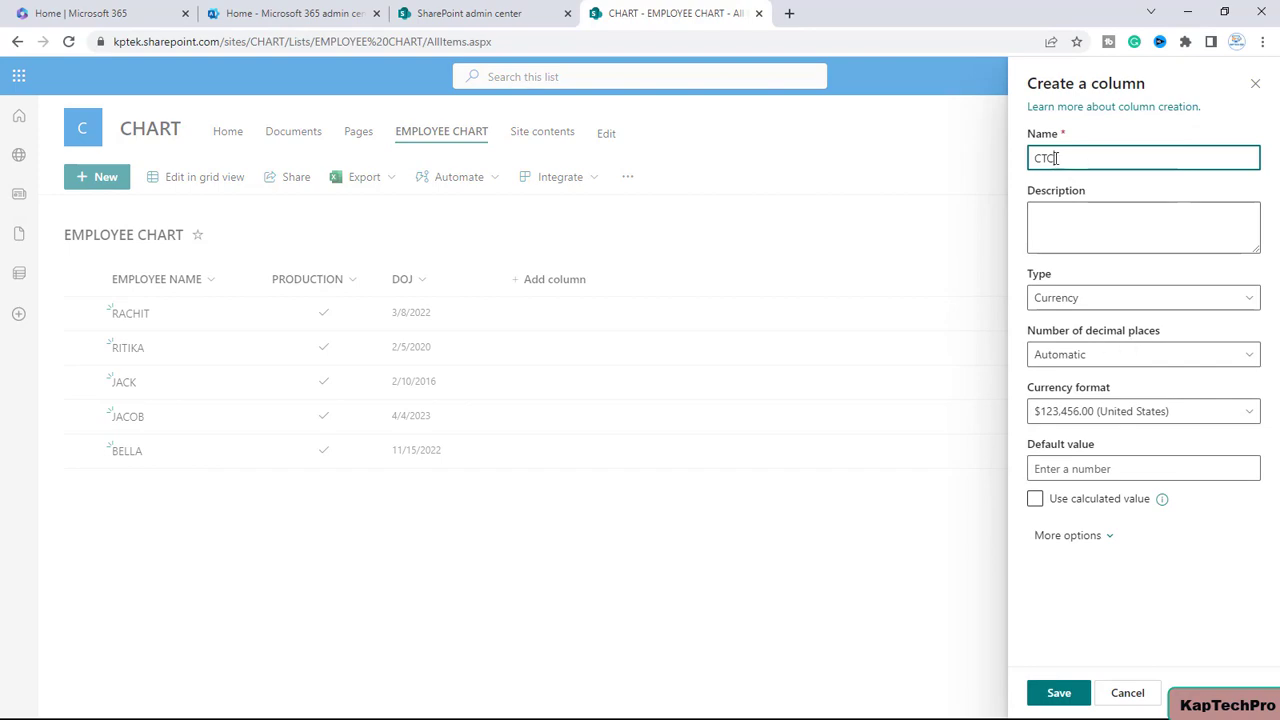
left_click(1235, 420)
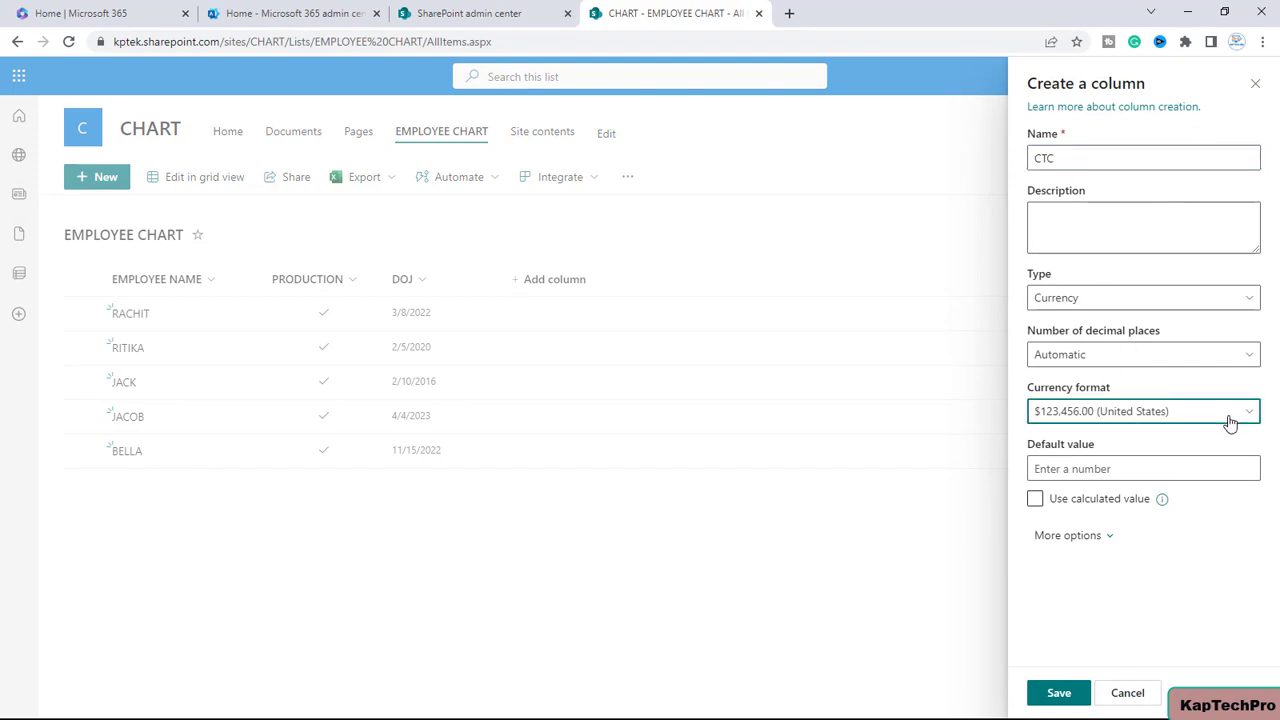
scroll(923, 423, "up", 9)
scroll(923, 470, "up", 10)
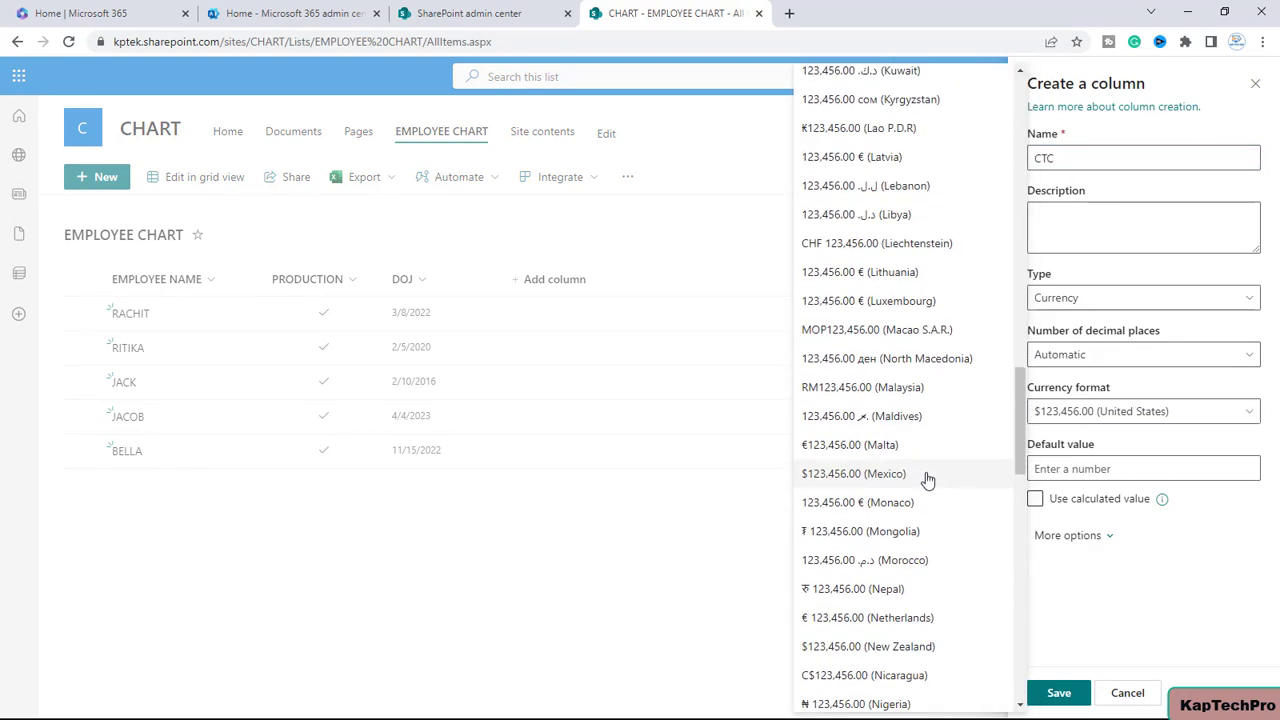
left_click(952, 501)
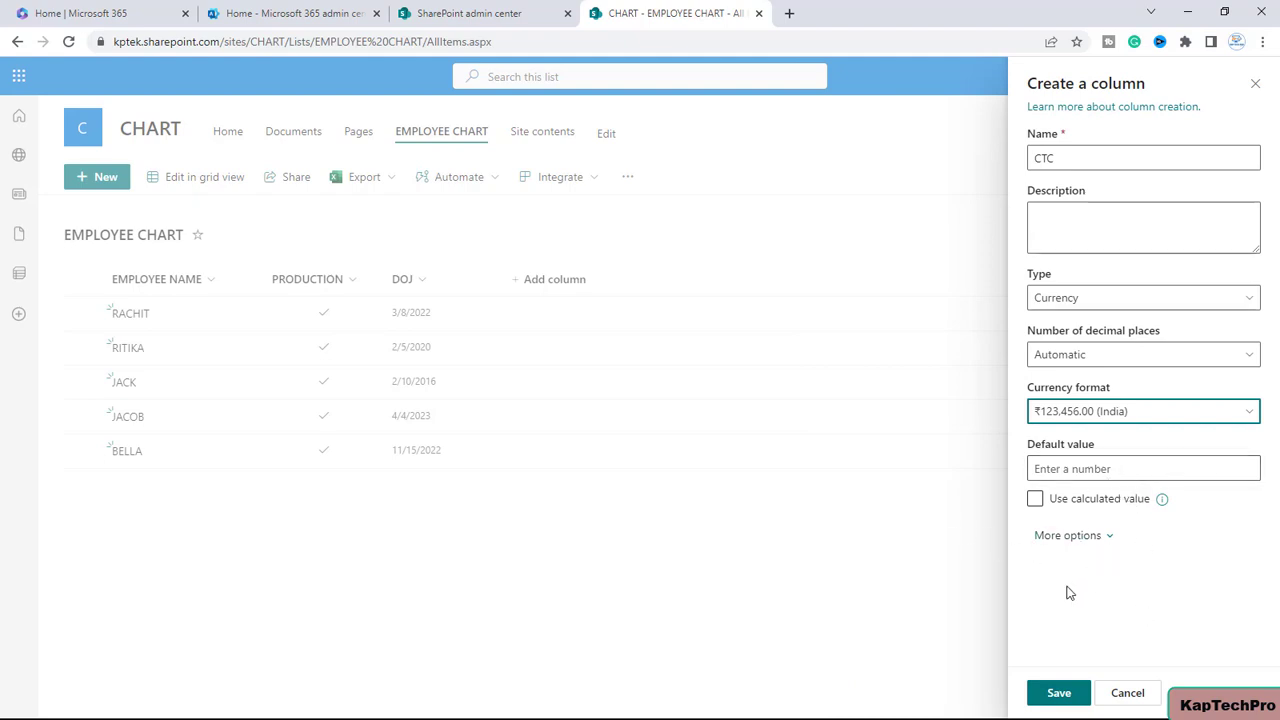
left_click(1059, 692)
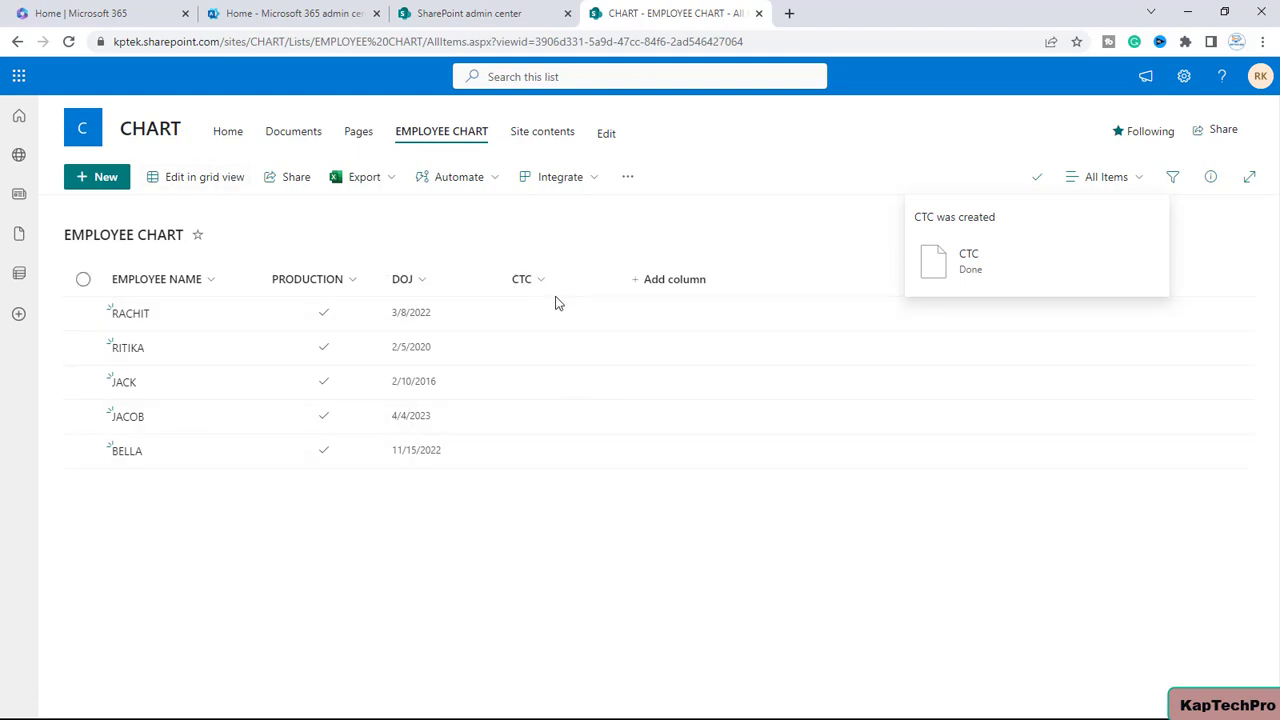
left_click(189, 177)
left_click(483, 316)
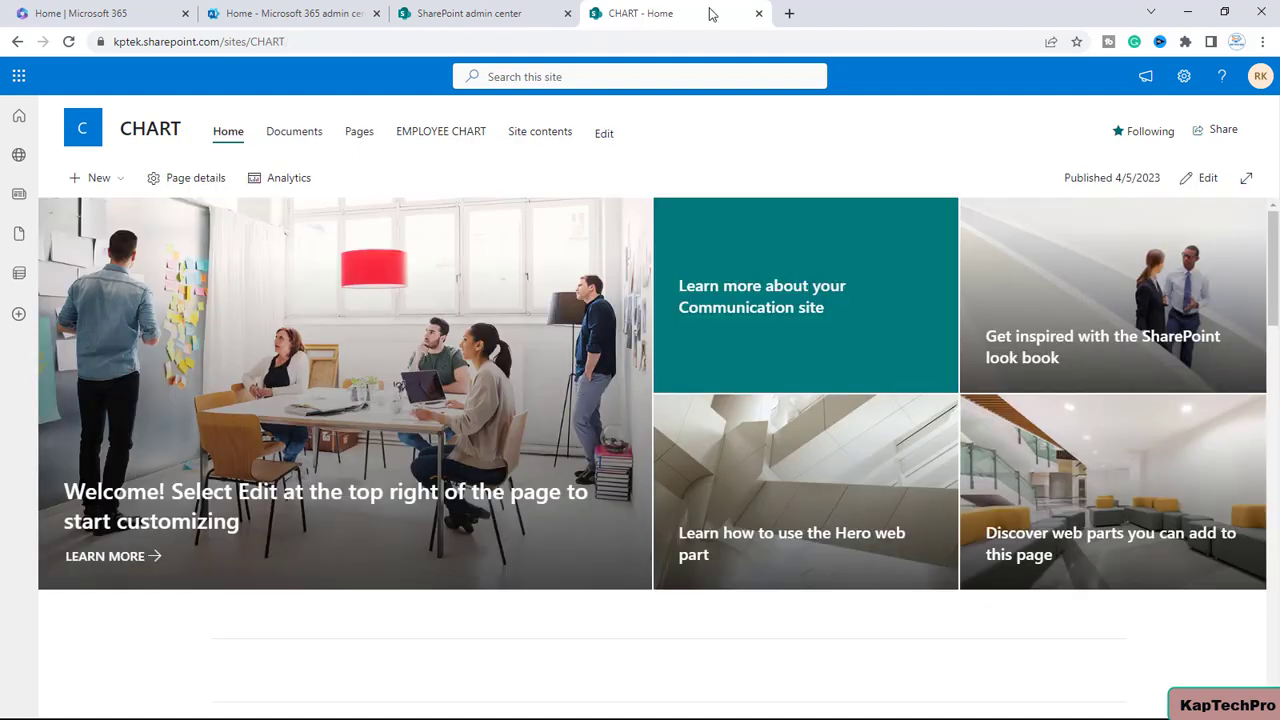
Edit the Home page and insert a new Quick chart below the hero, searching 'char'
left_click(1195, 180)
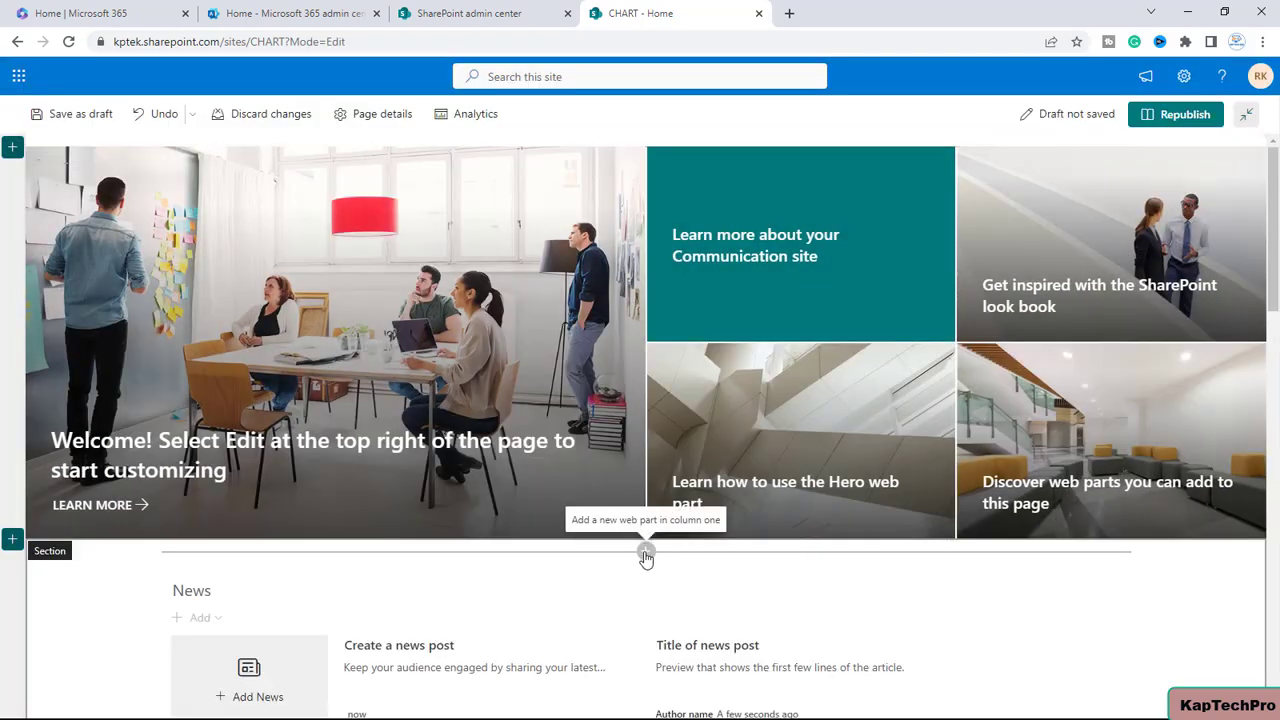
left_click(646, 554)
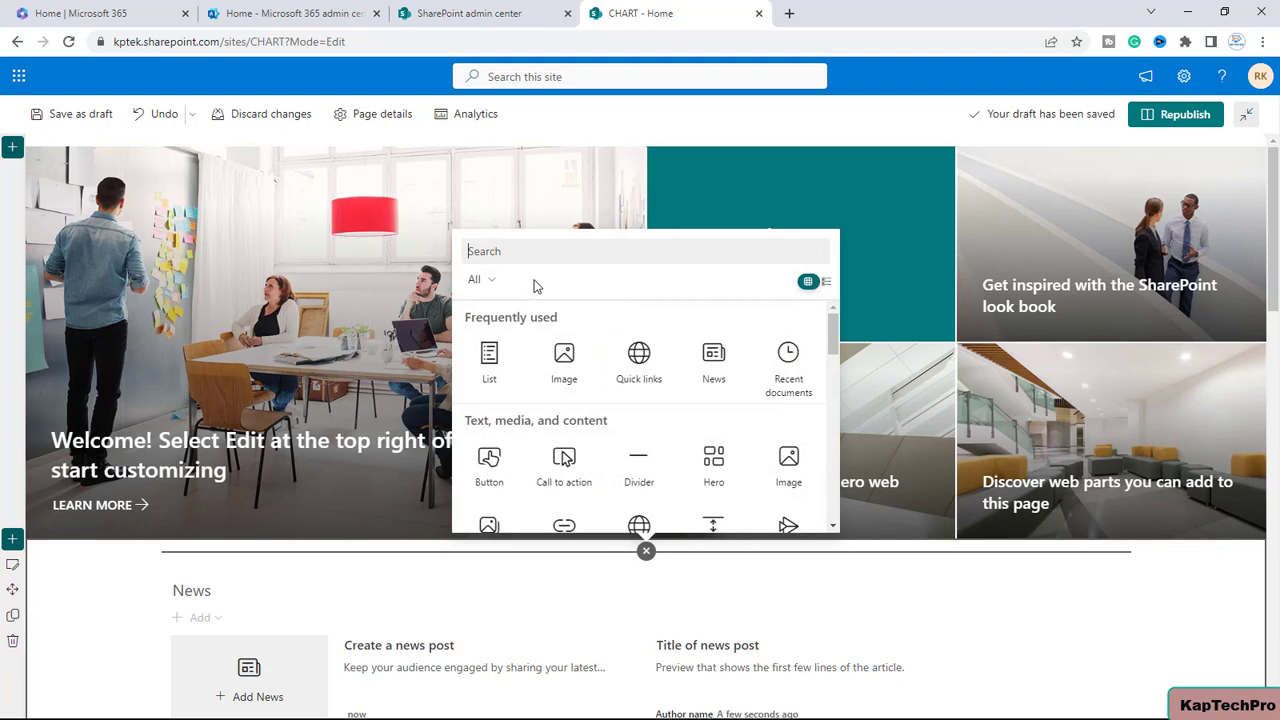
type("char")
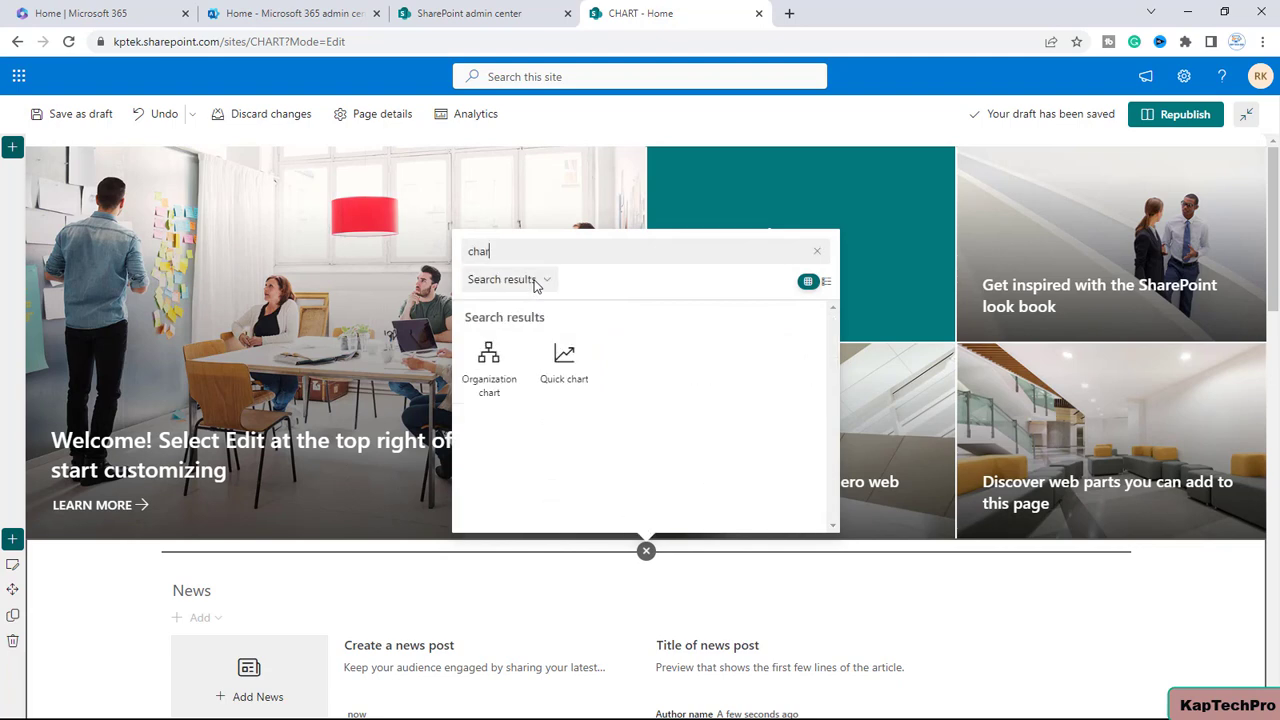
left_click(558, 372)
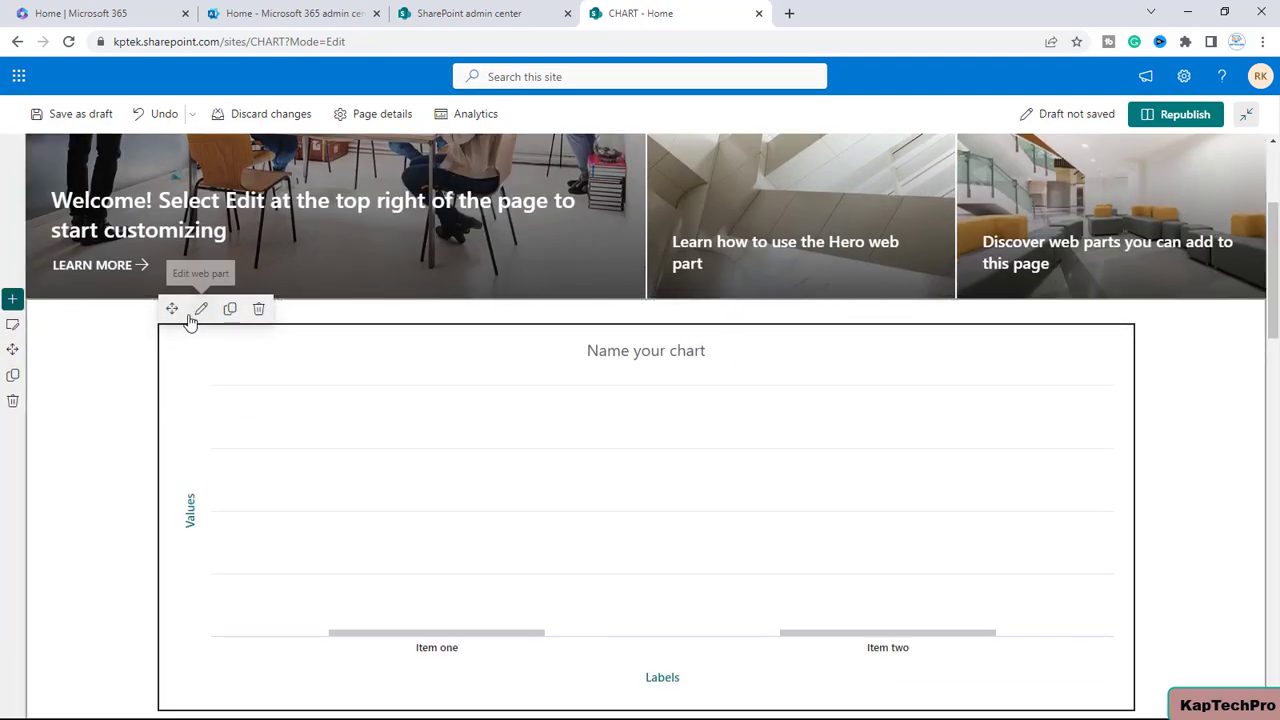
Set the Quick chart to get its data from the EMPLOYEE CHART list
left_click(201, 309)
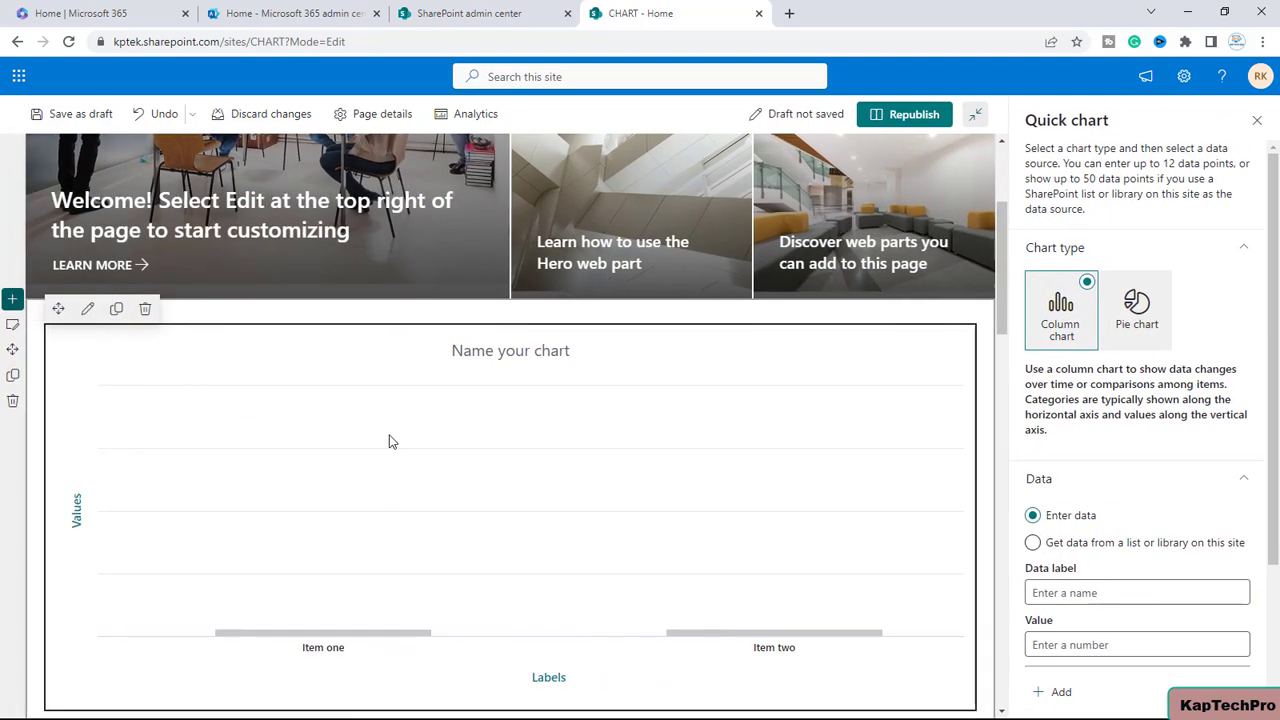
scroll(1115, 403, "down", 1)
scroll(1115, 403, "up", 1)
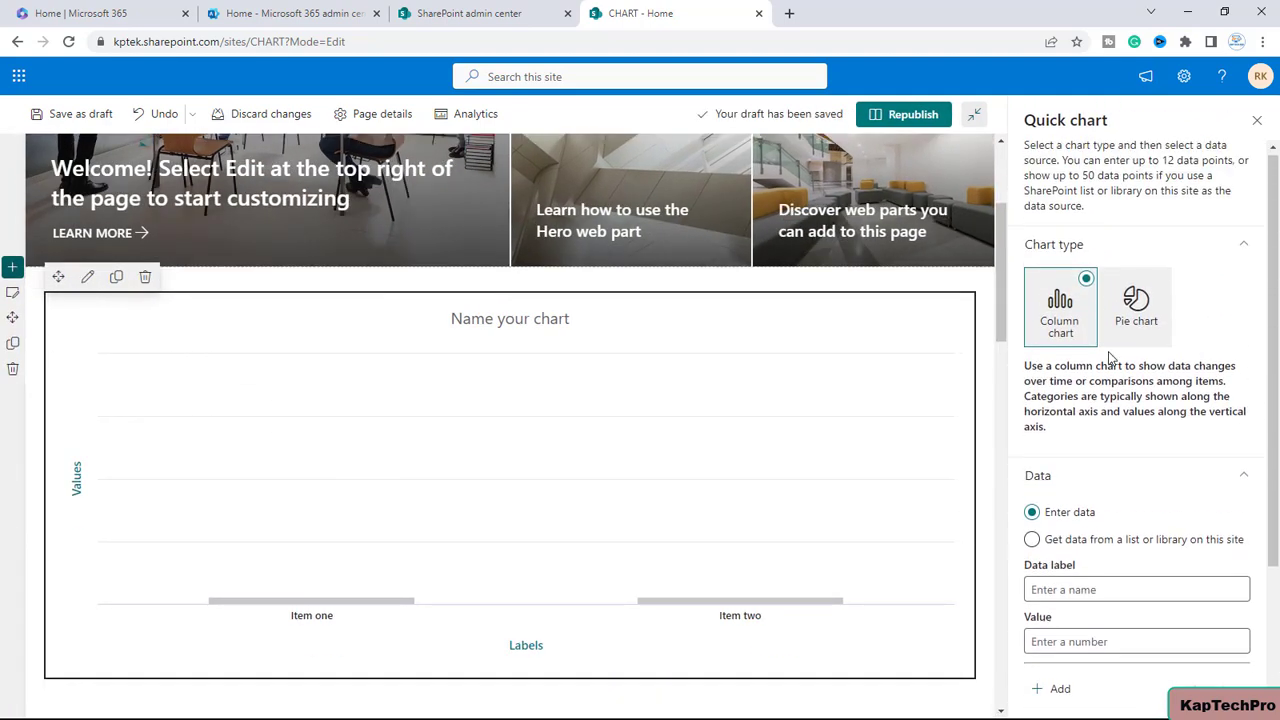
scroll(1133, 456, "down", 2)
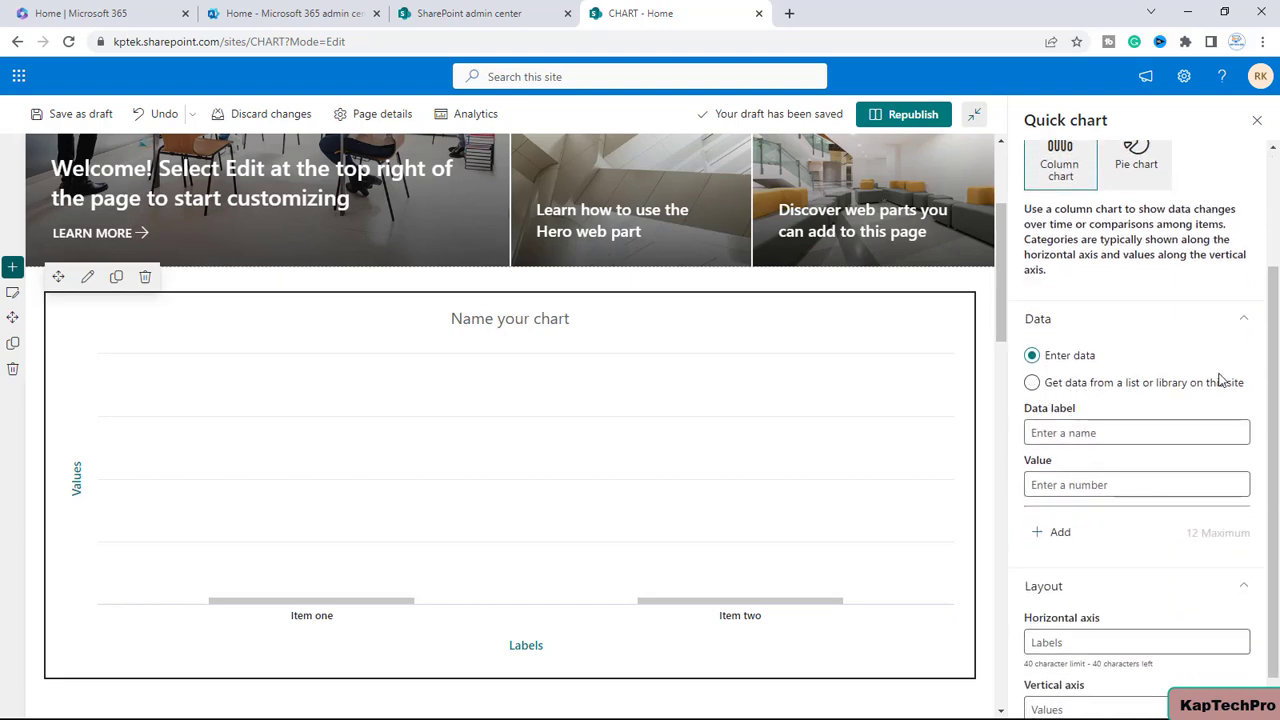
left_click(1033, 384)
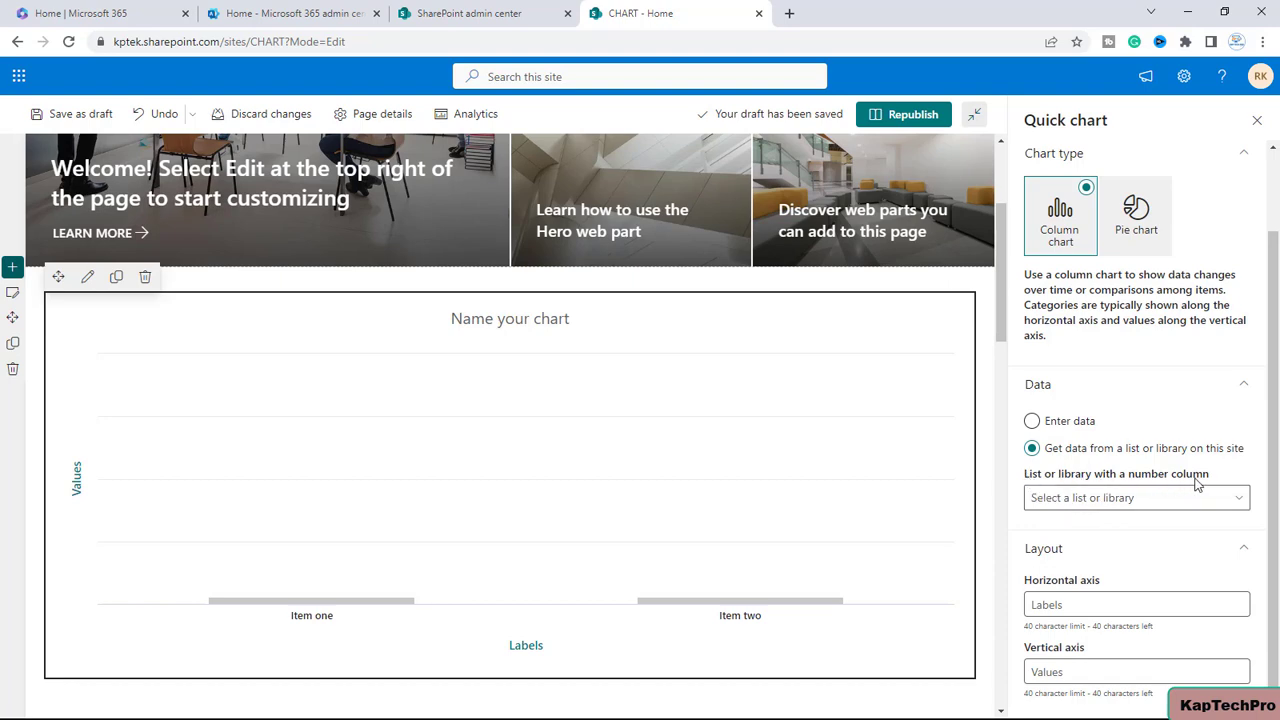
left_click(1243, 500)
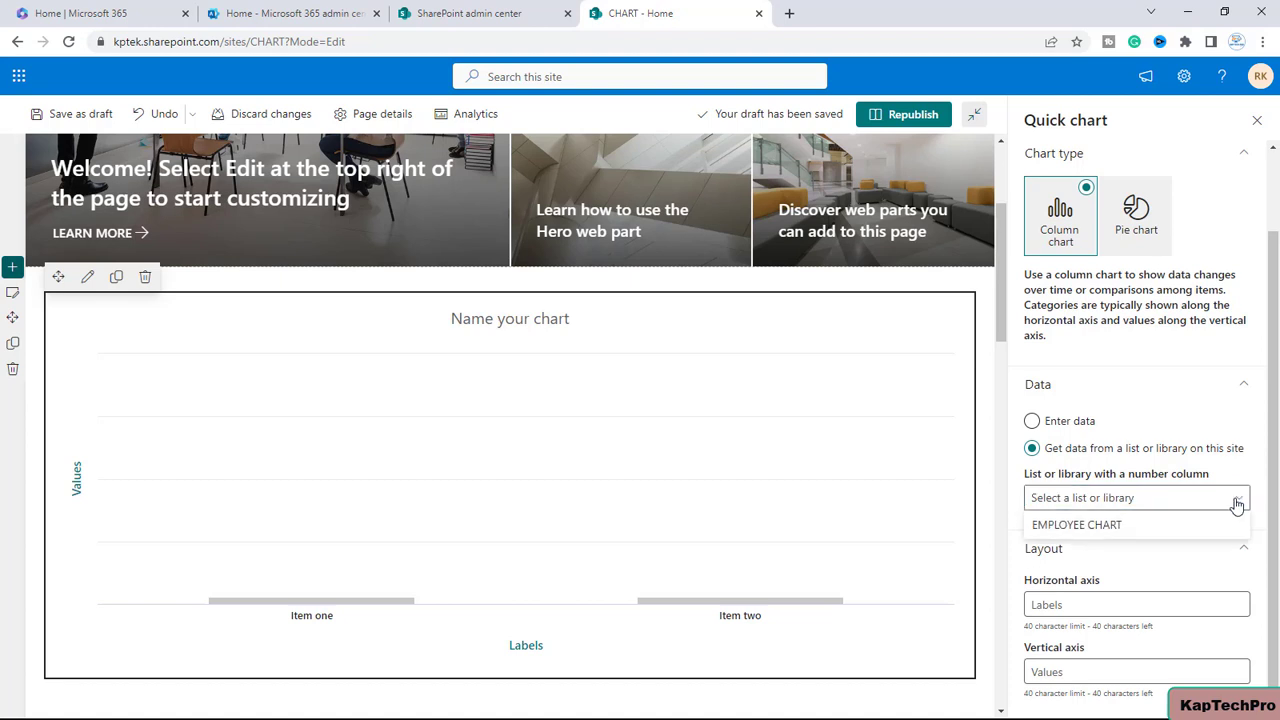
left_click(1134, 527)
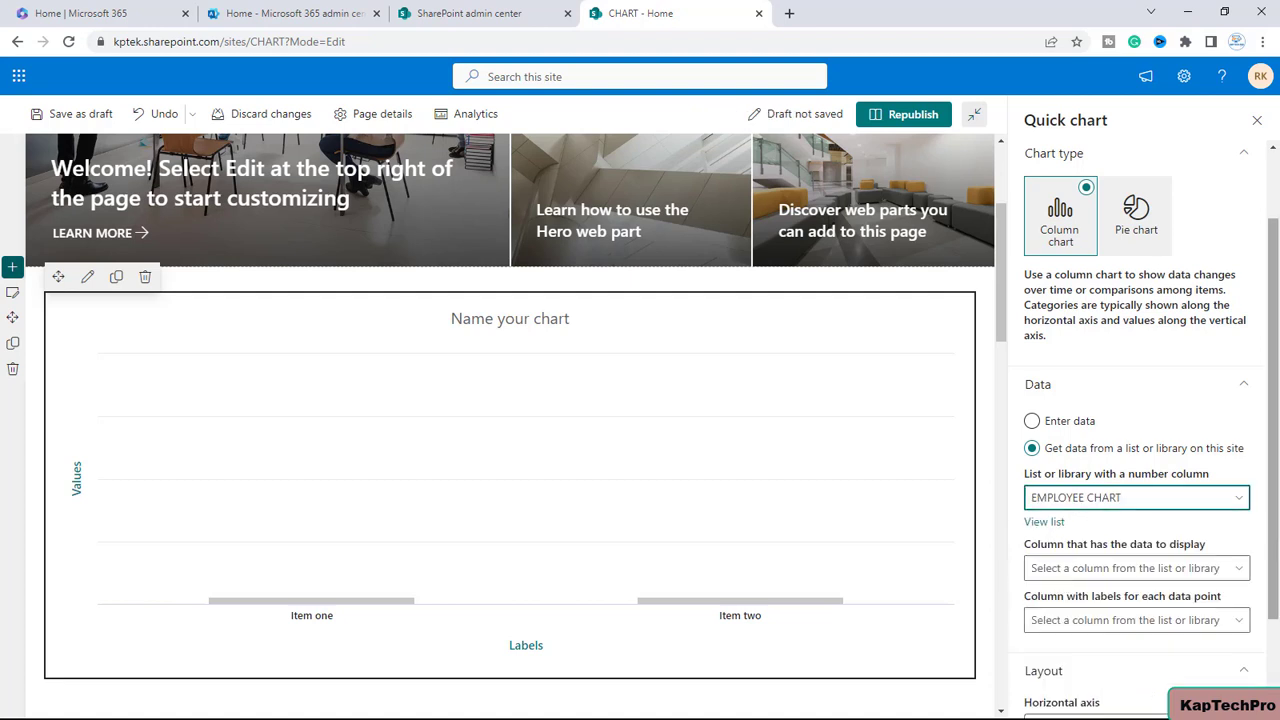
Plot the CTC column as values, labelled by the Title column
scroll(1260, 545, "down", 1)
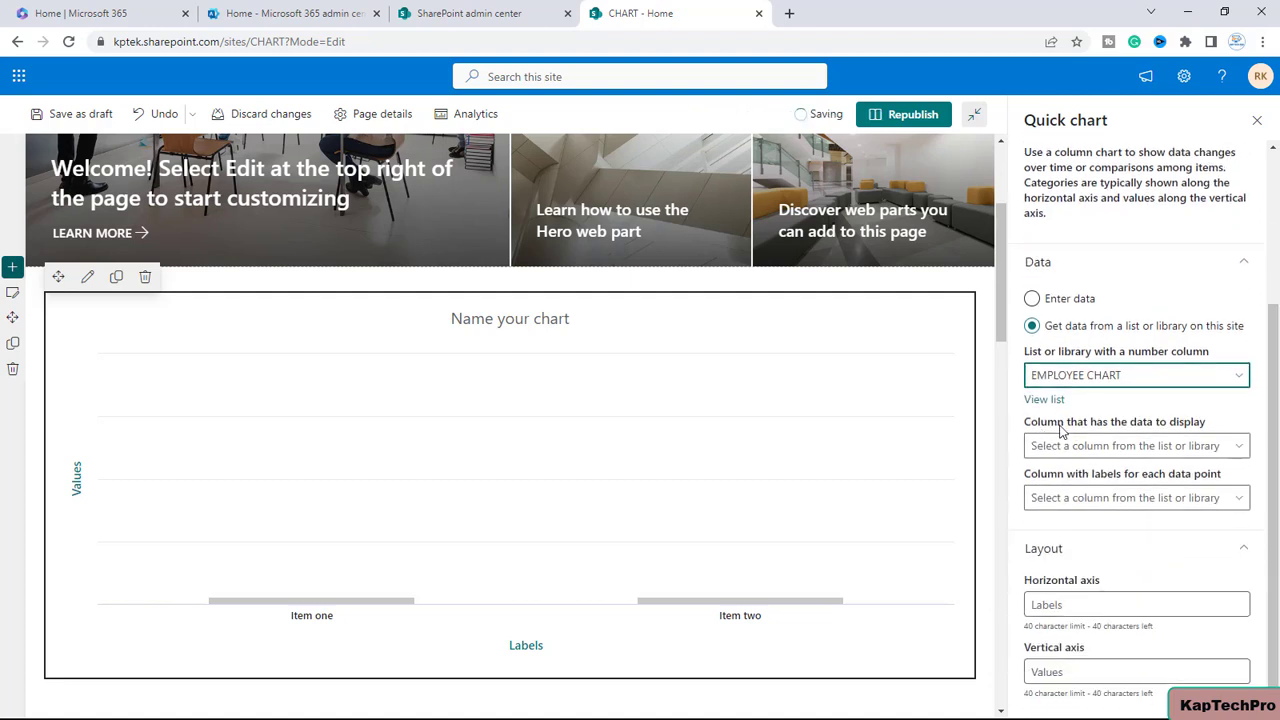
left_click(1240, 447)
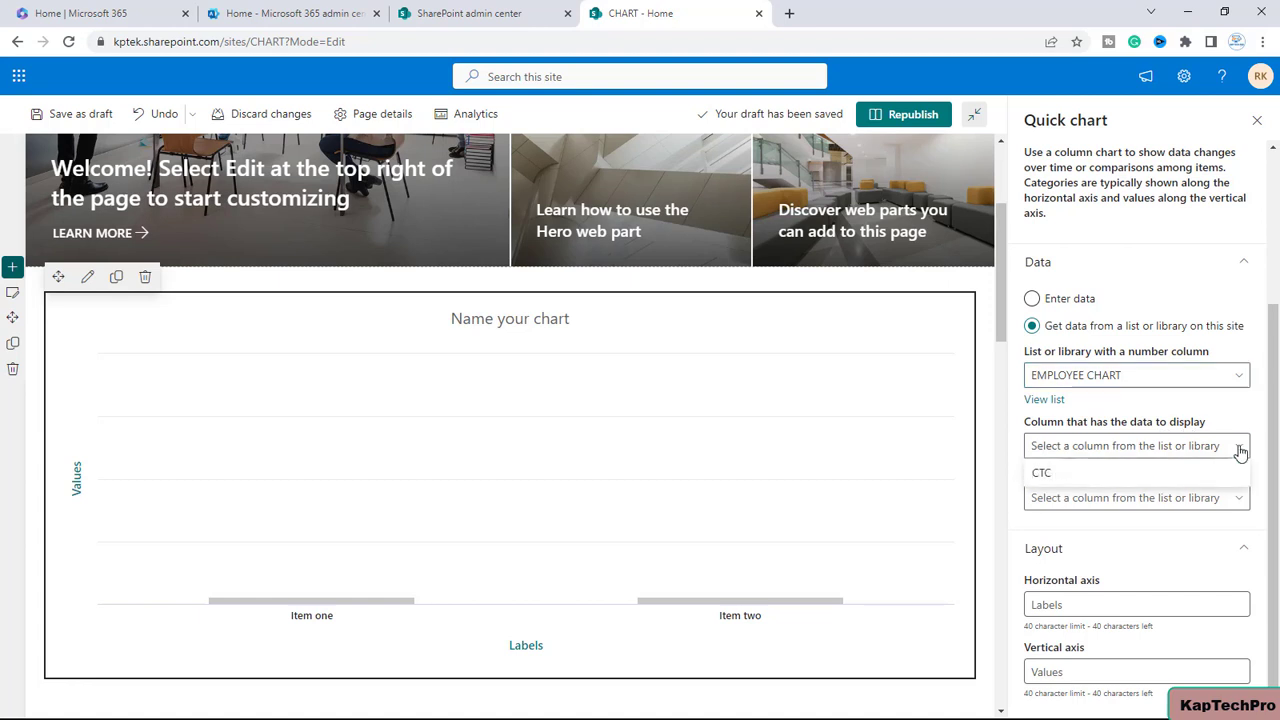
left_click(1058, 476)
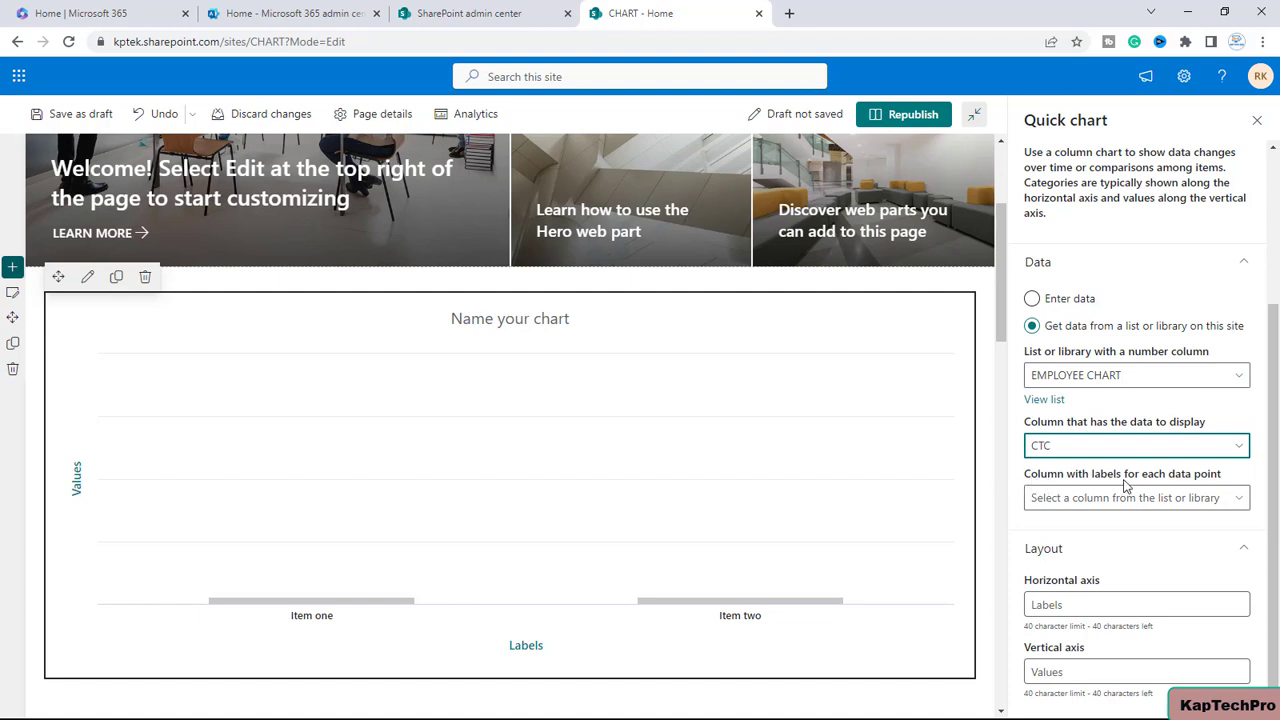
left_click(1245, 505)
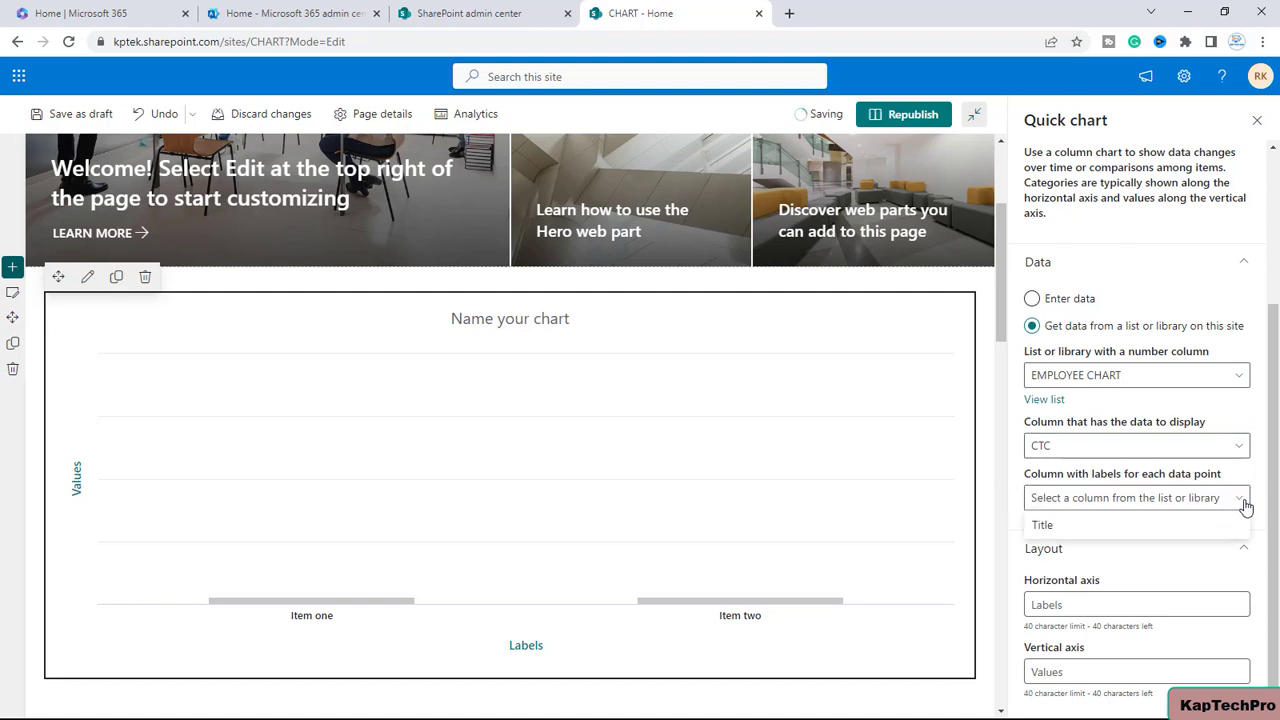
left_click(1045, 526)
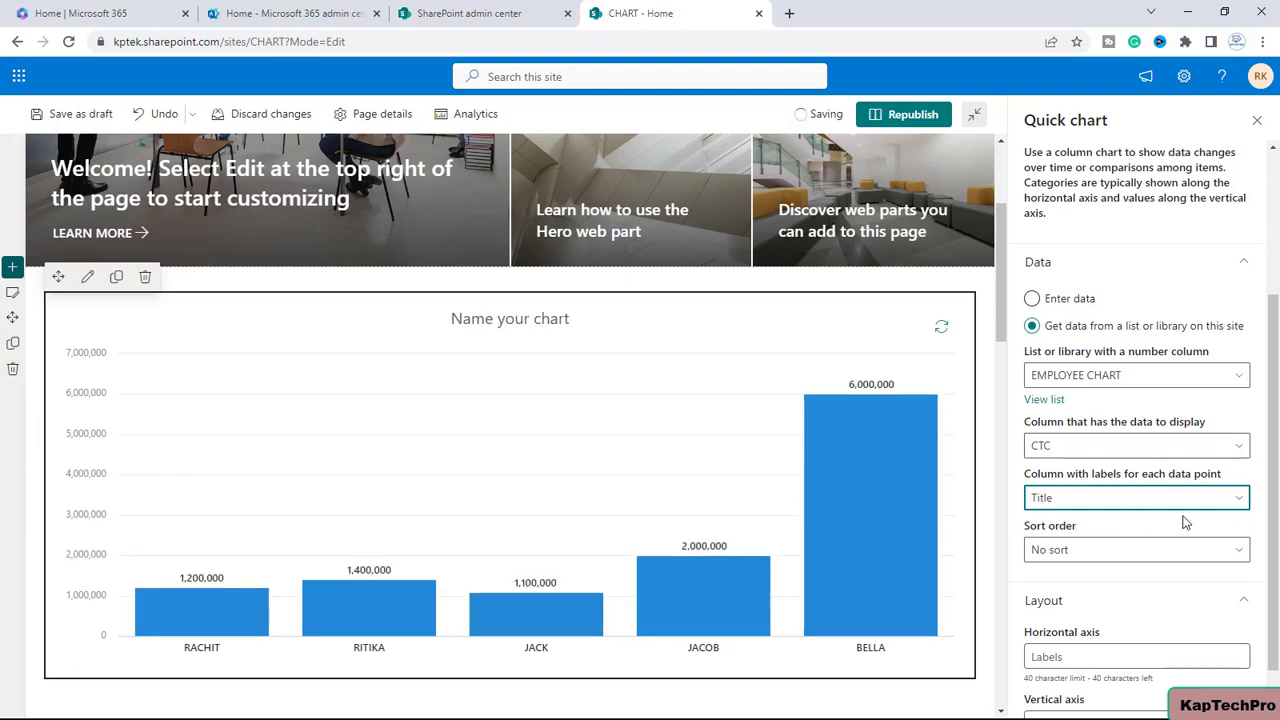
Set the chart's sort order to Ascending data after trying Descending data
scroll(1185, 521, "down", 1)
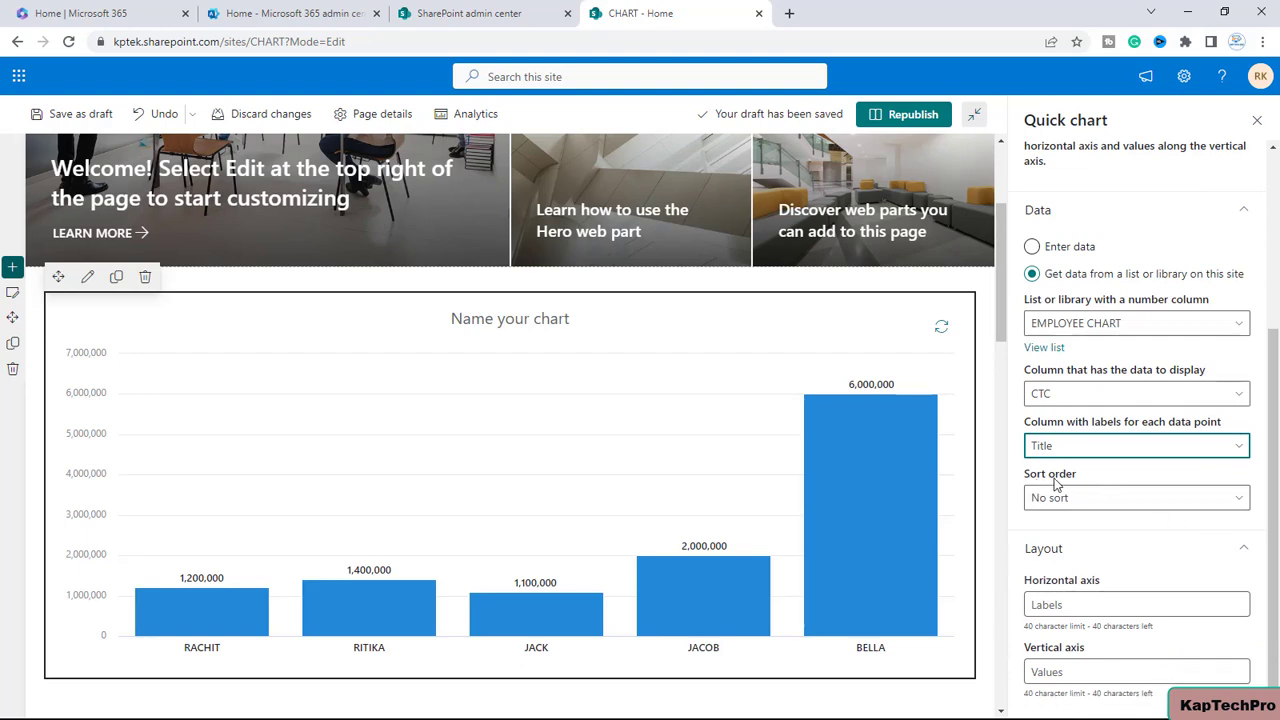
left_click(1120, 503)
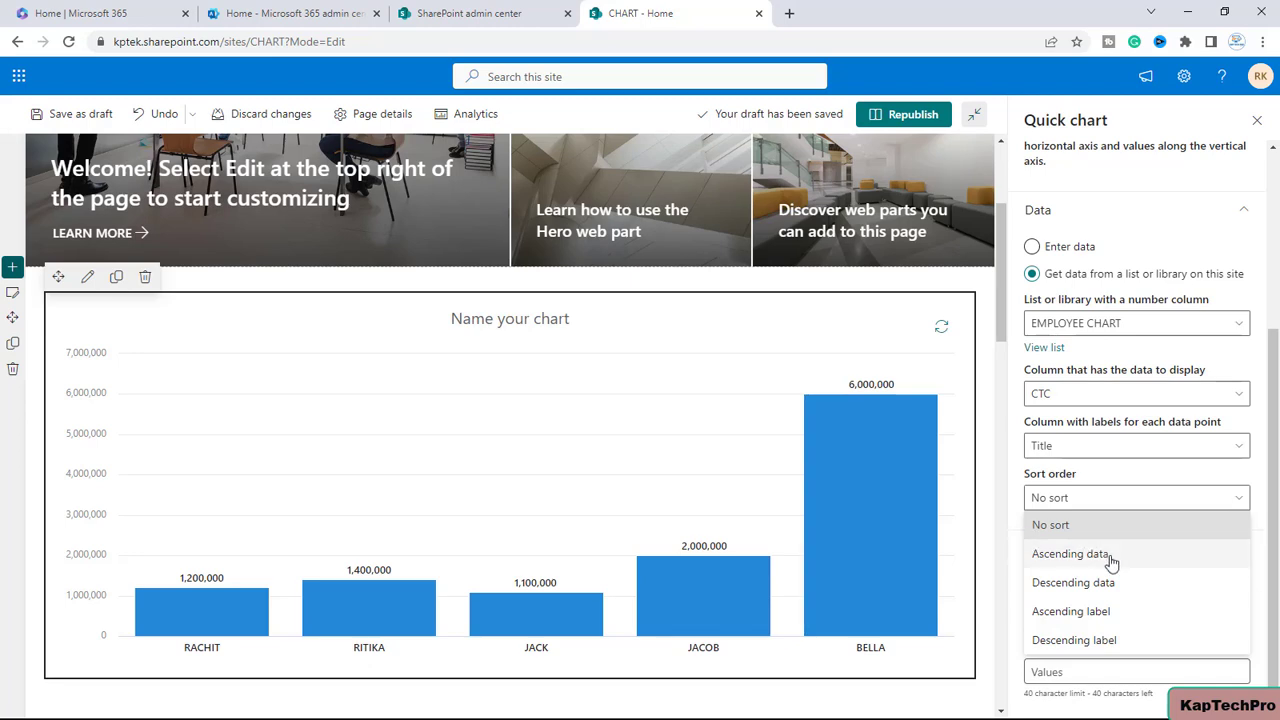
left_click(1109, 555)
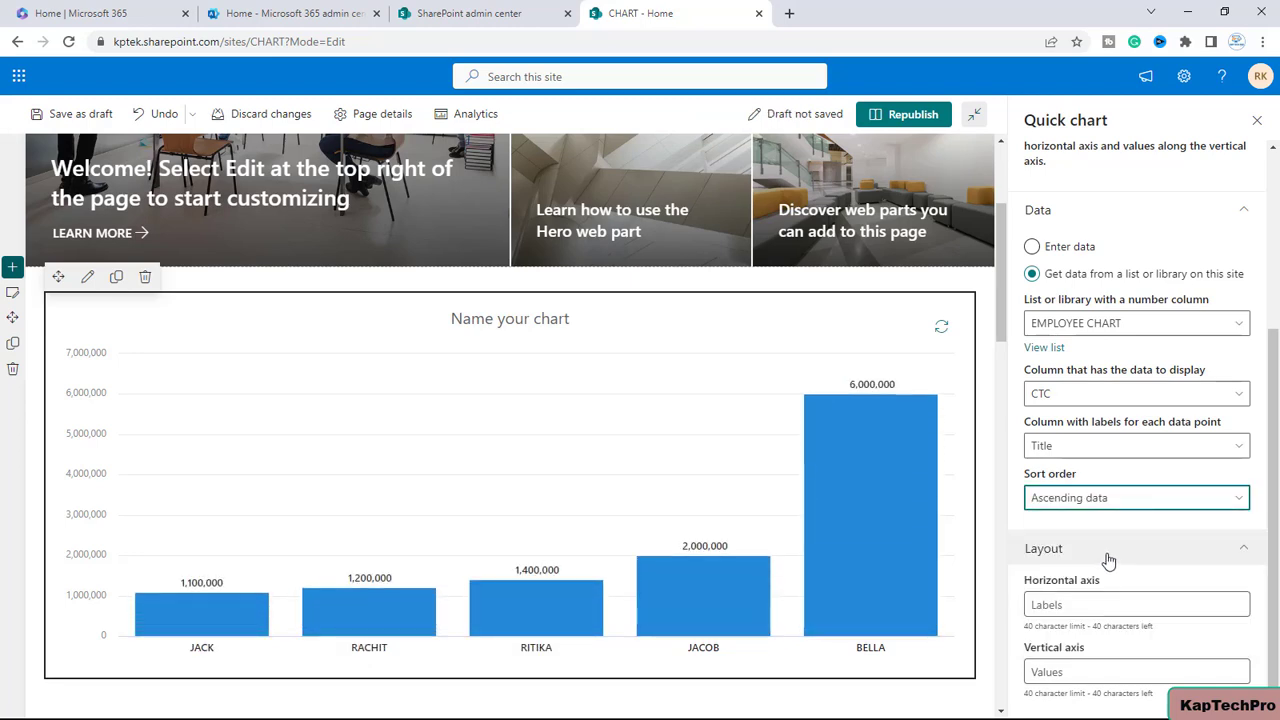
left_click(1107, 499)
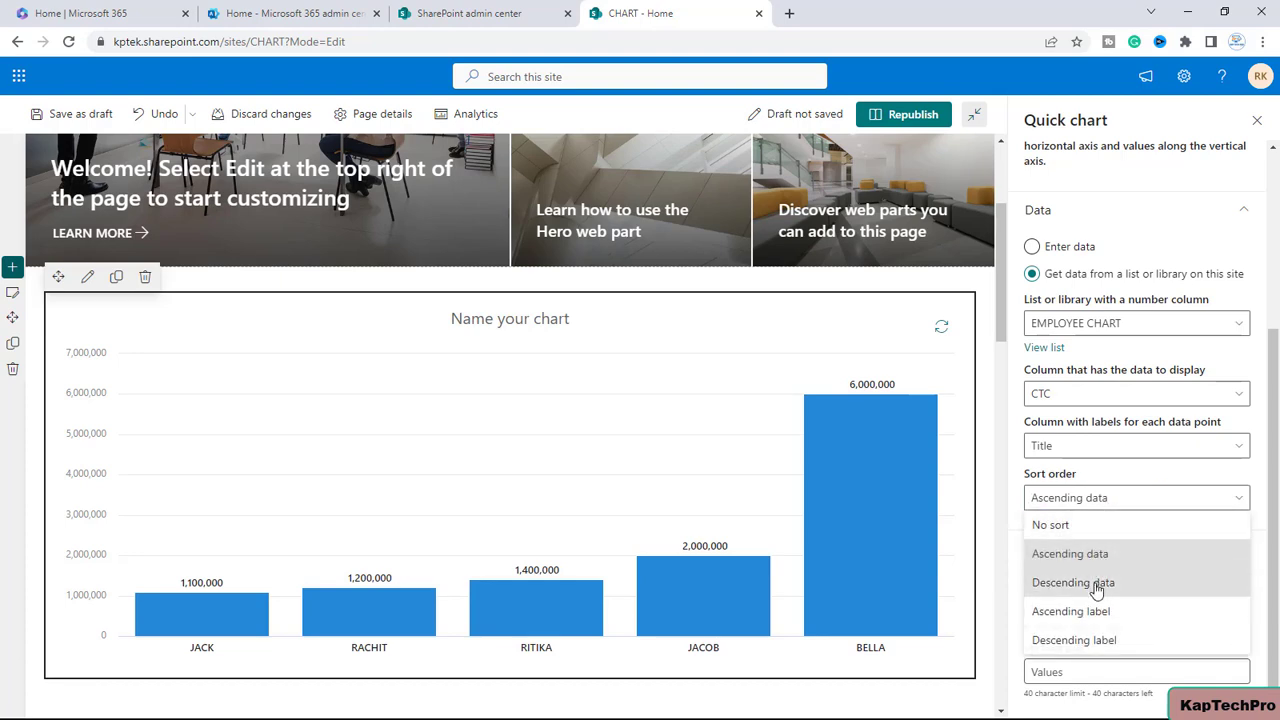
left_click(1072, 580)
left_click(1096, 506)
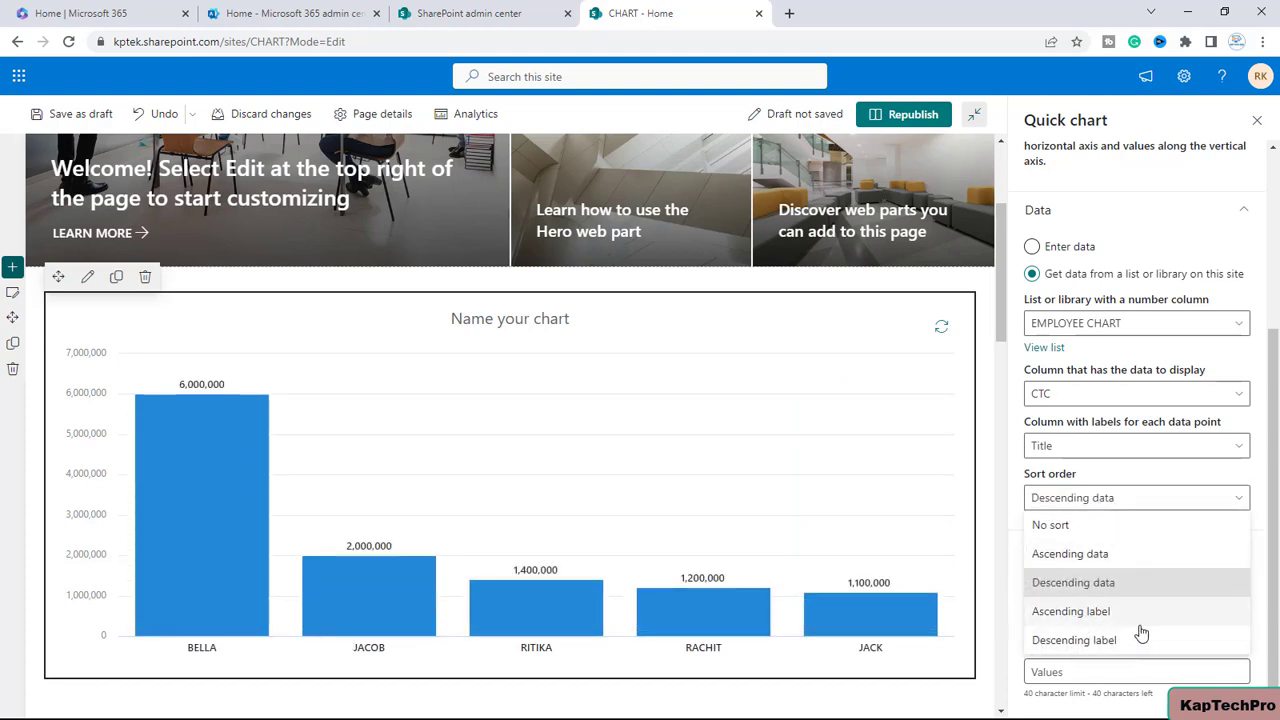
left_click(1133, 557)
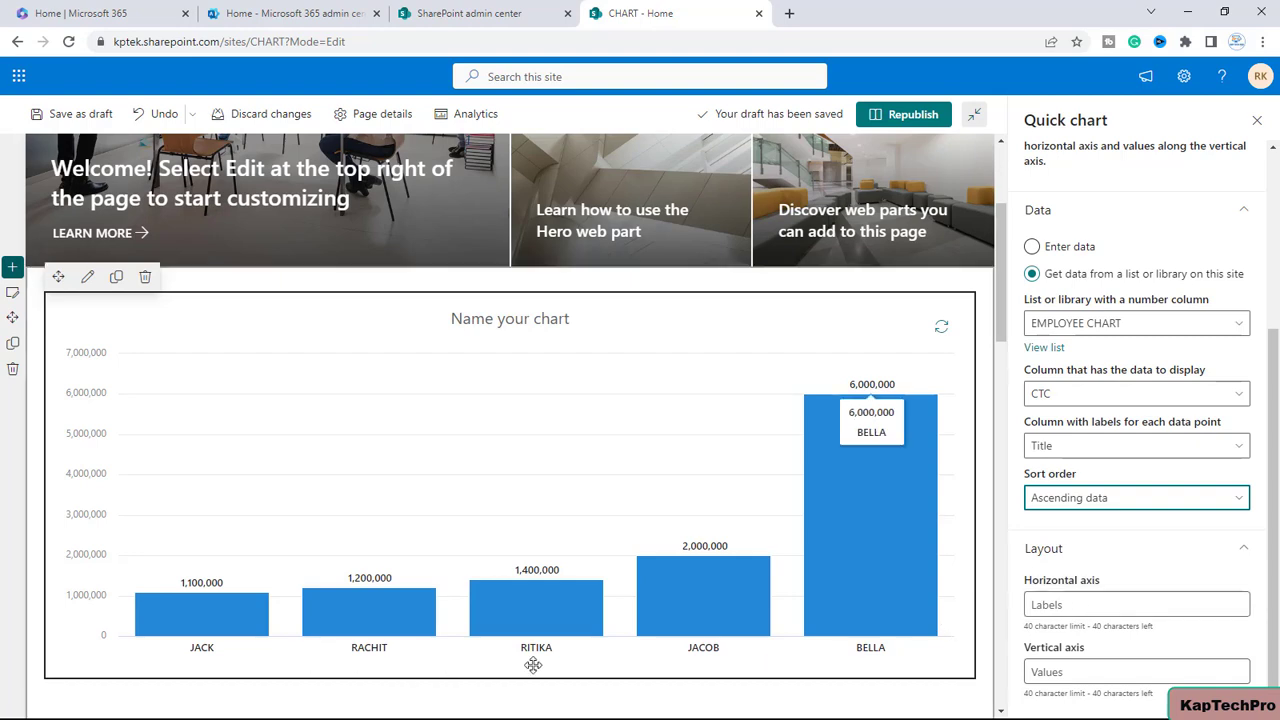
left_click(1091, 609)
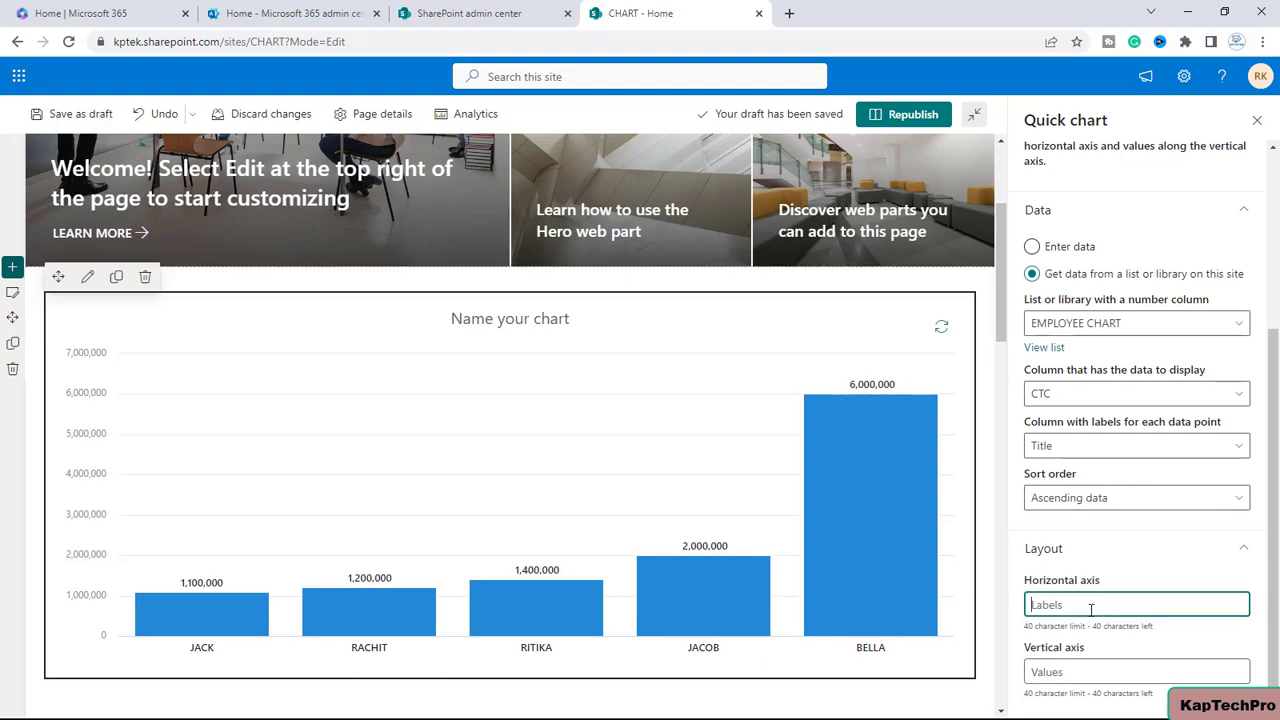
In the Quick chart layout, enter axis titles EMPLOEE NAME (horizontal) and CTC (vertical)
type("EMPLO")
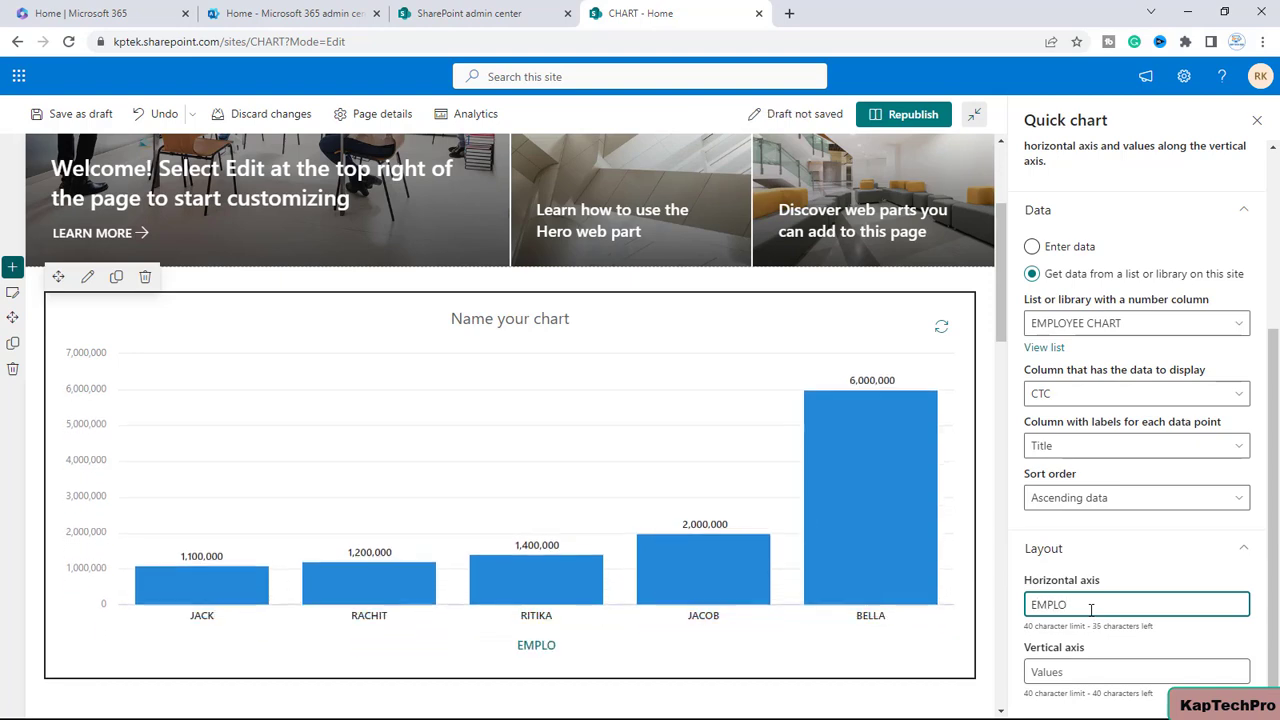
type("EE NAME")
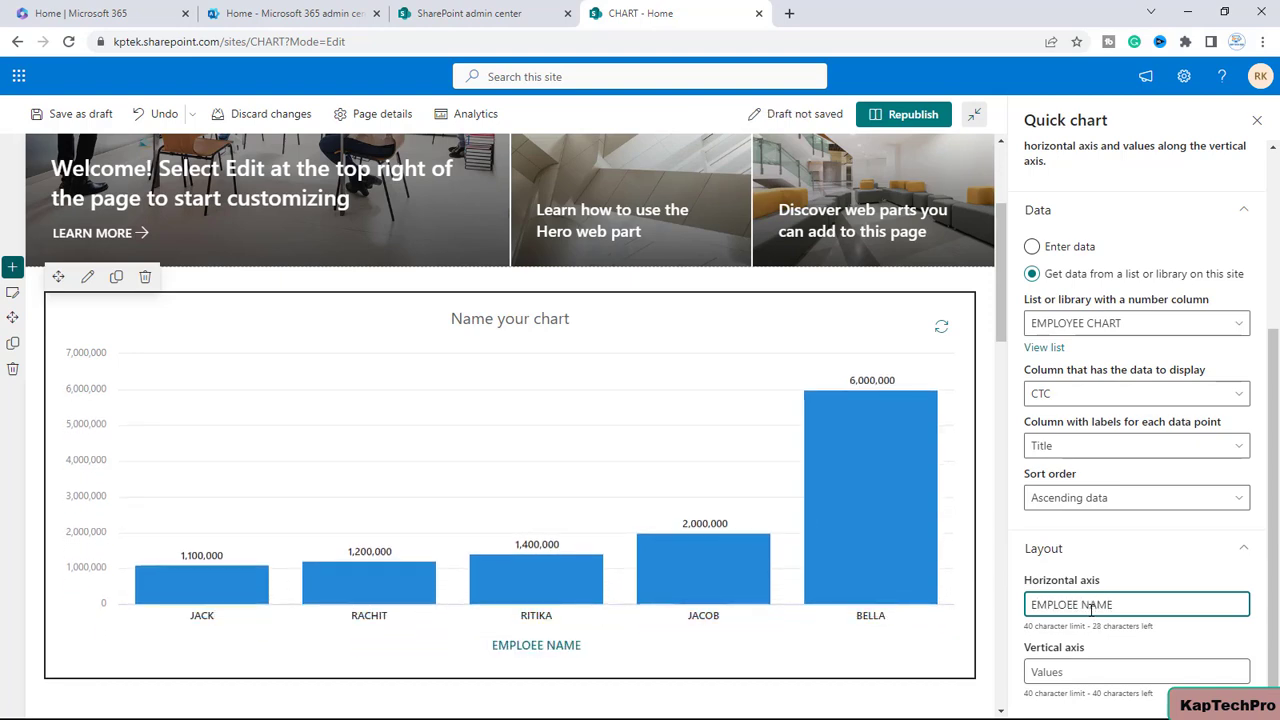
left_click(1107, 672)
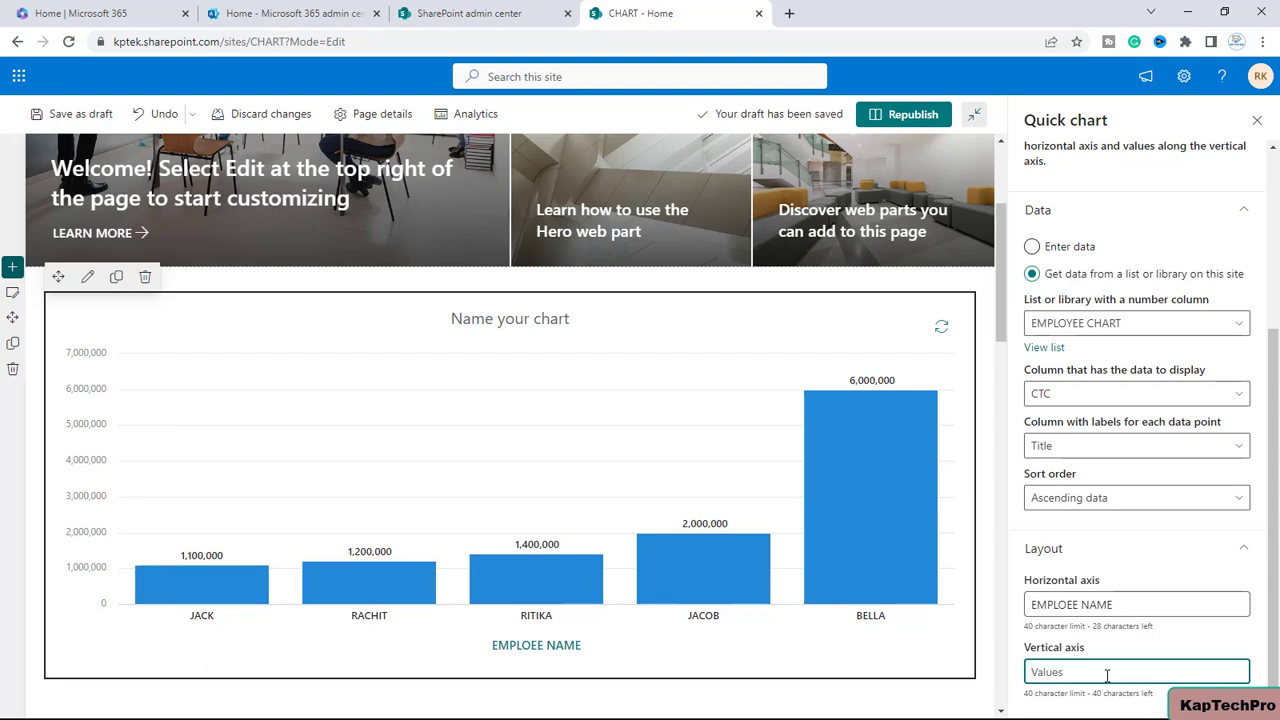
type("CTC")
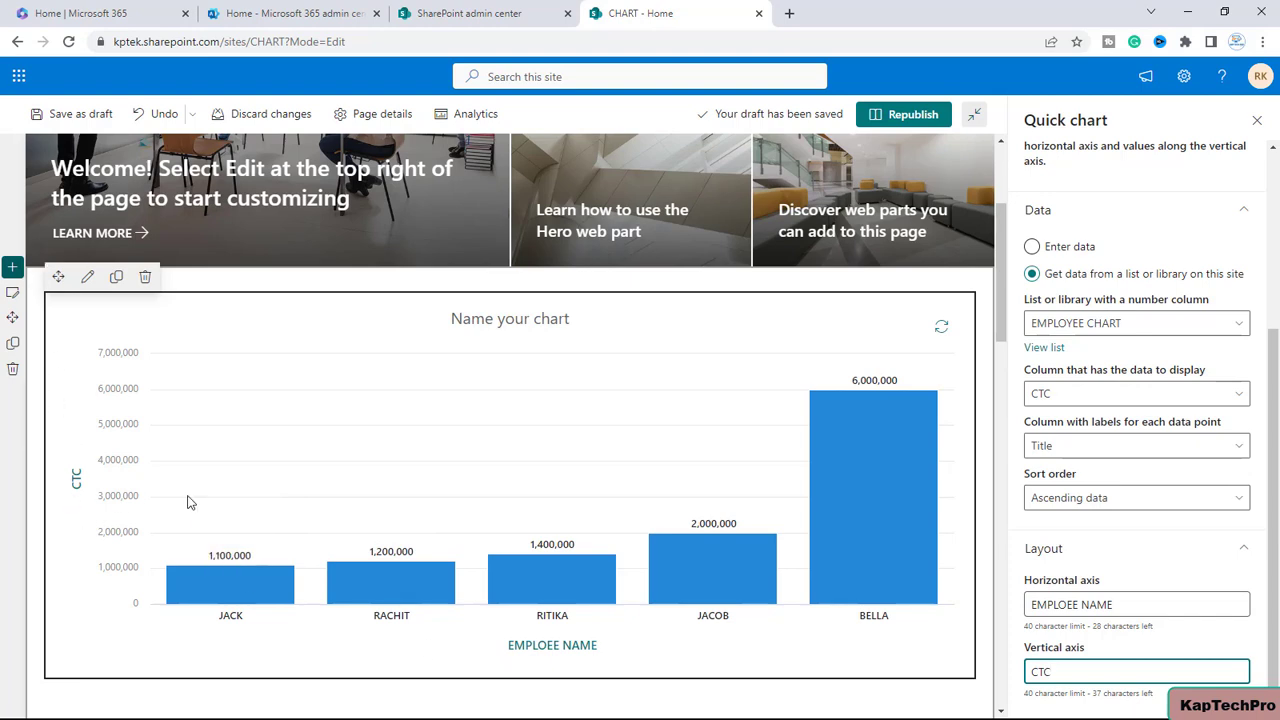
Republish the CHART home page, then edit the Quick chart again and change it to a Pie chart
left_click(907, 122)
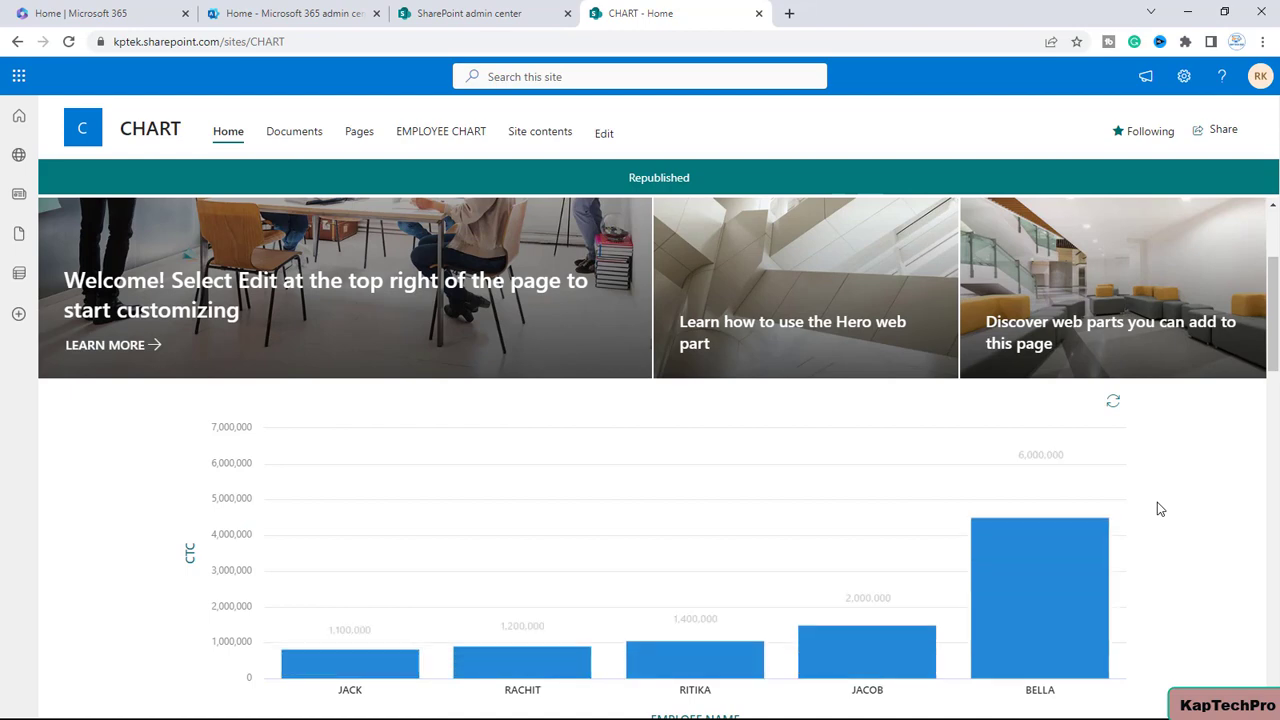
scroll(1000, 490, "down", 2)
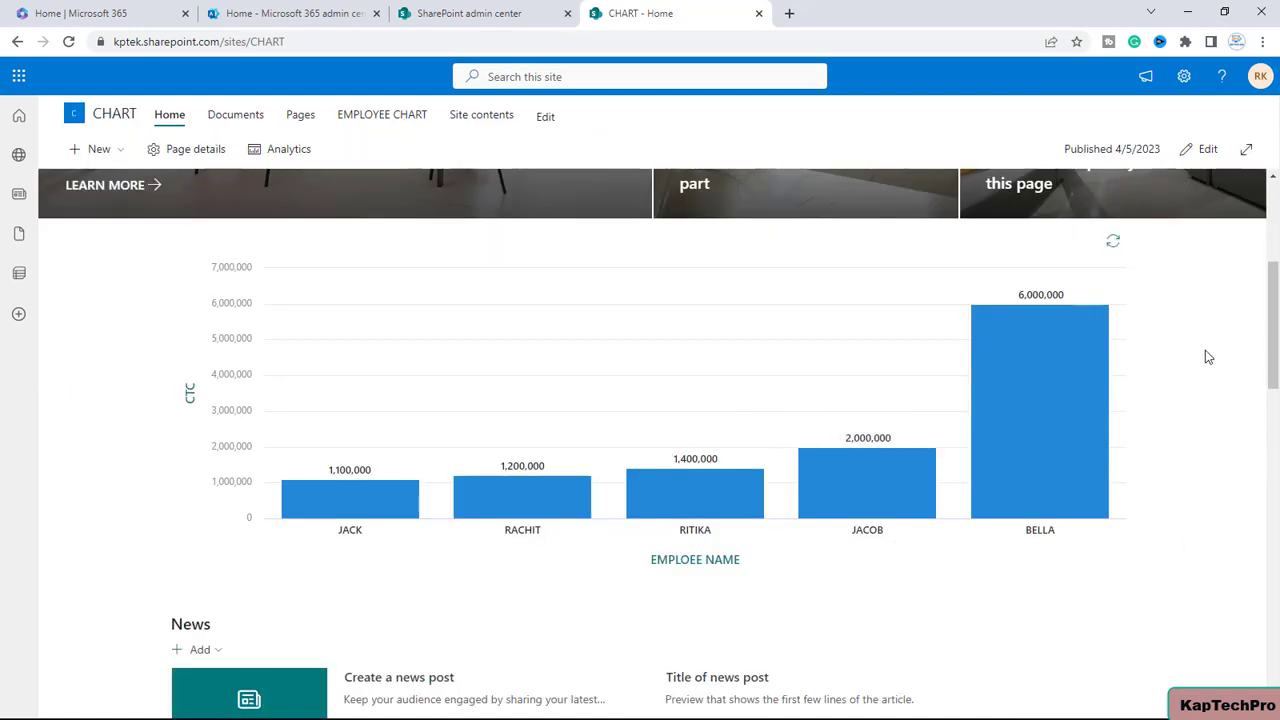
left_click(1210, 155)
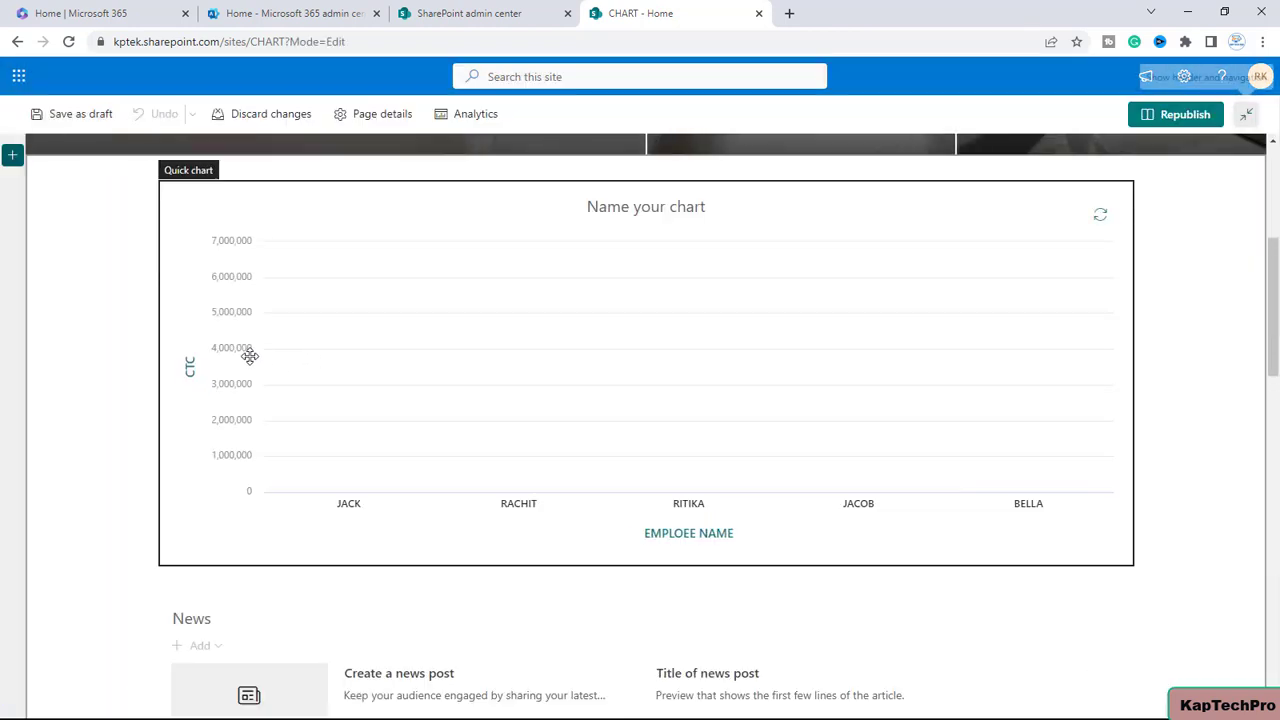
left_click(200, 165)
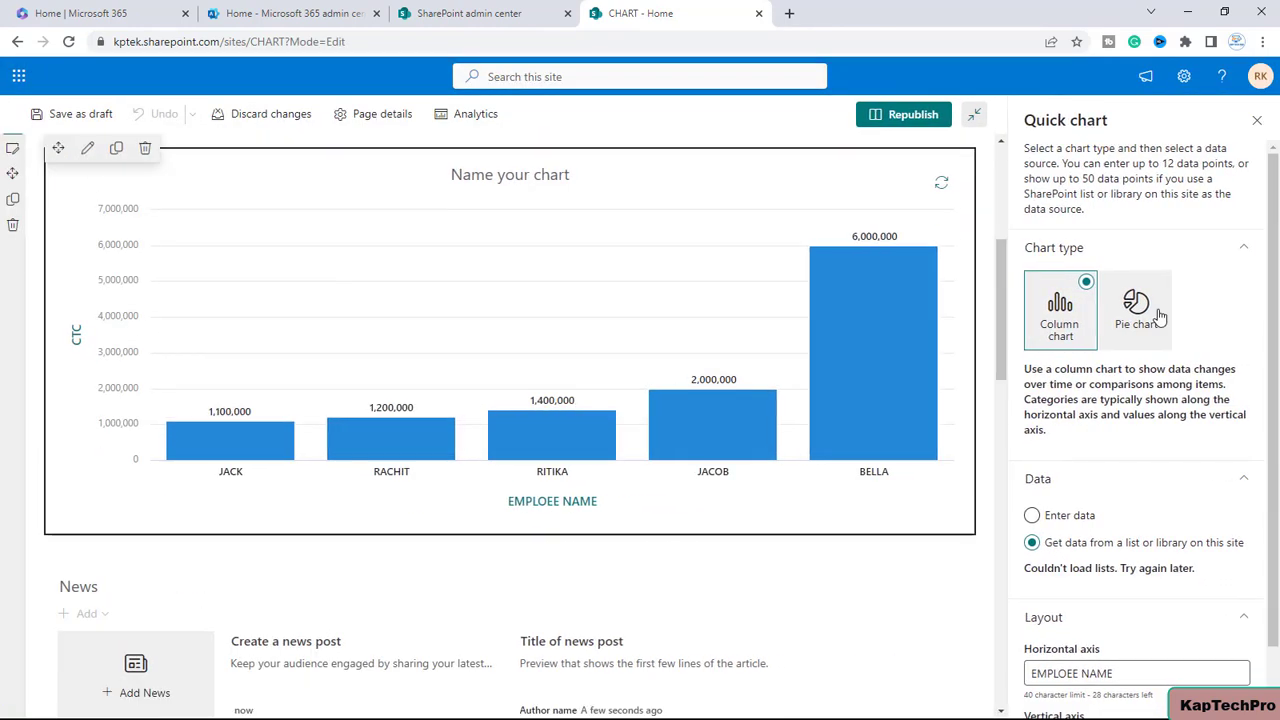
left_click(1141, 339)
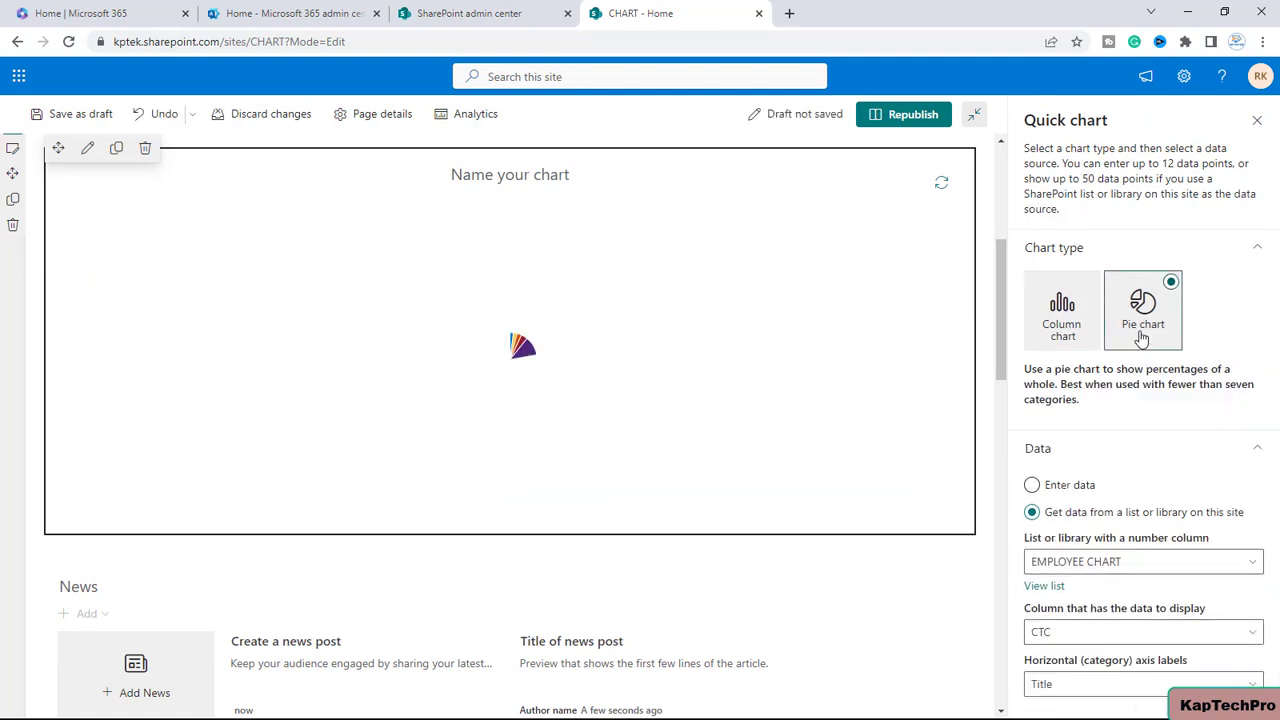